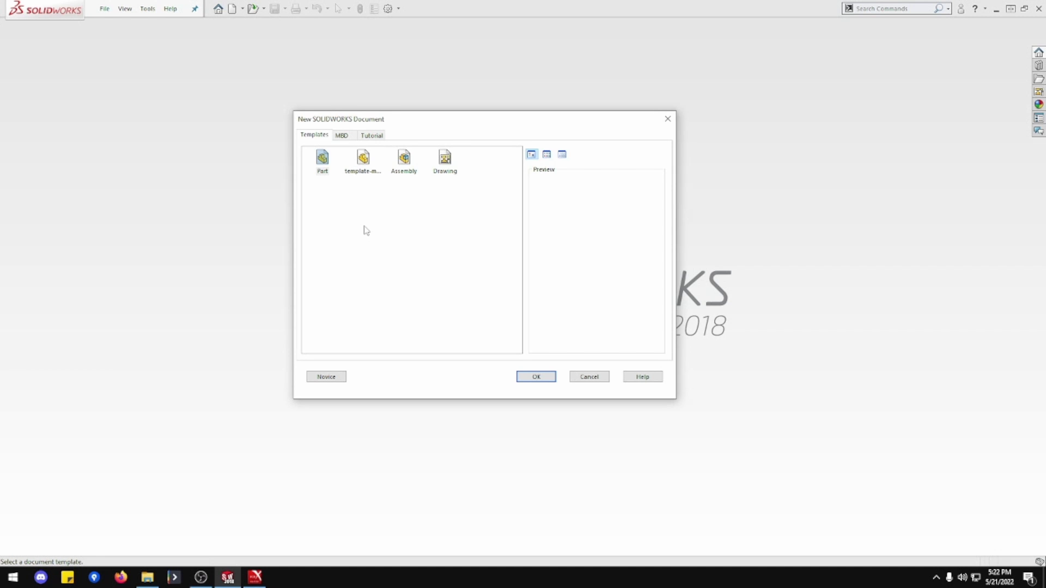
Step: Create a new part from the millimetre template and start a sketch on the Right Plane
click(364, 161)
click(536, 377)
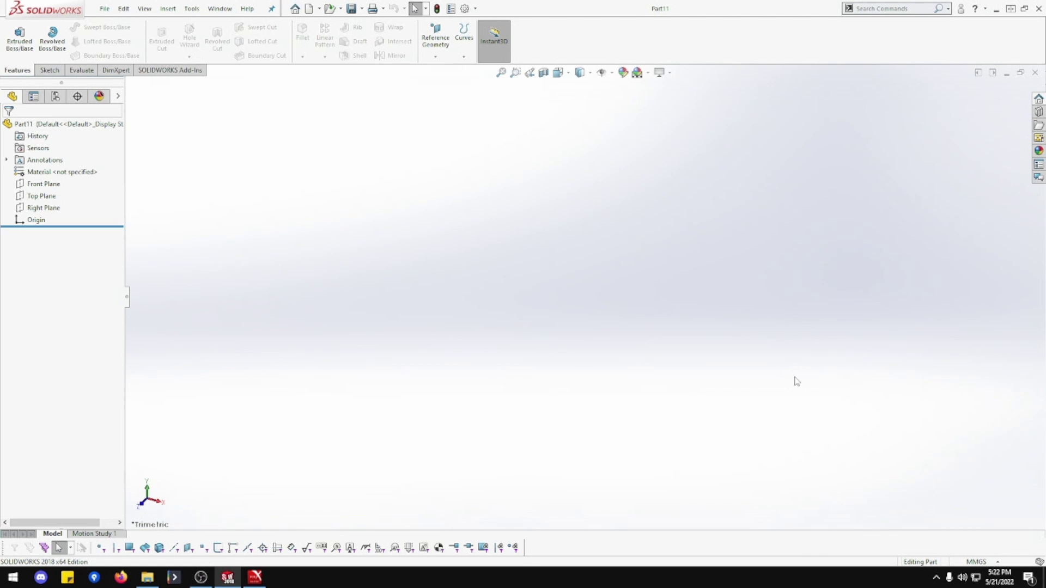
click(43, 208)
click(62, 195)
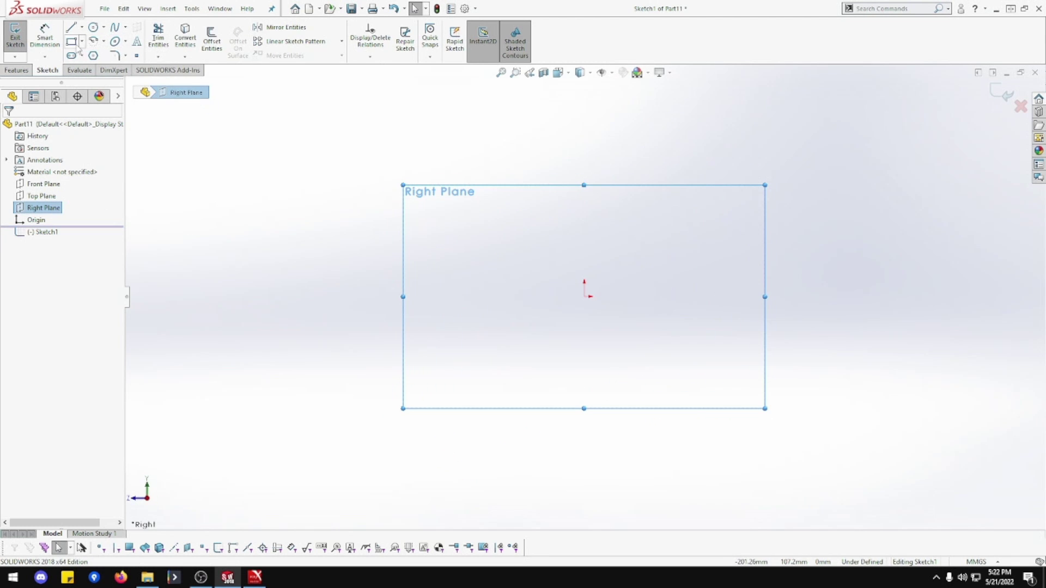
Step: Draw two overlapping corner rectangles from the origin and trim them into an L-shaped profile
click(73, 42)
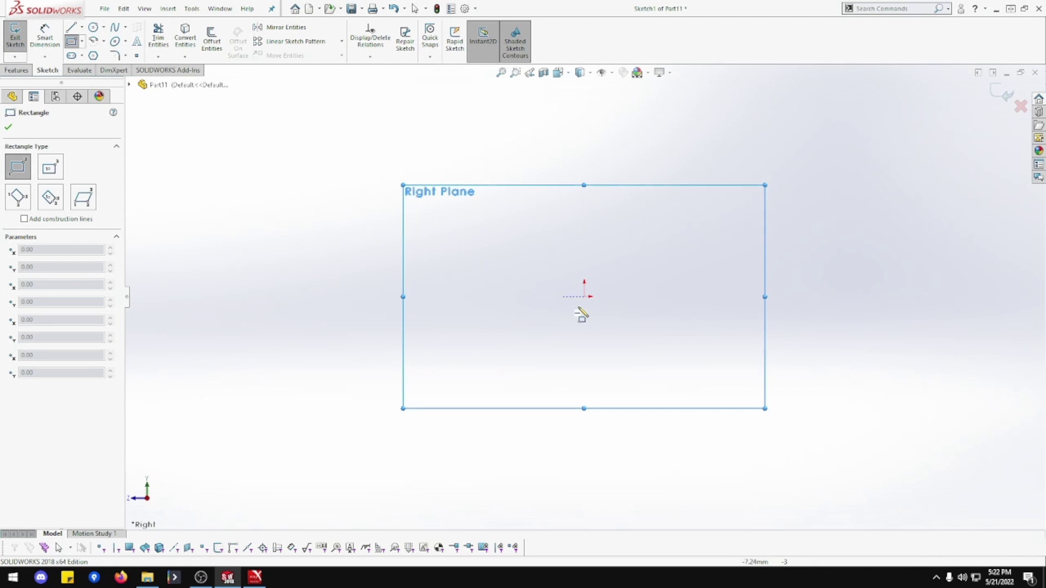
click(584, 297)
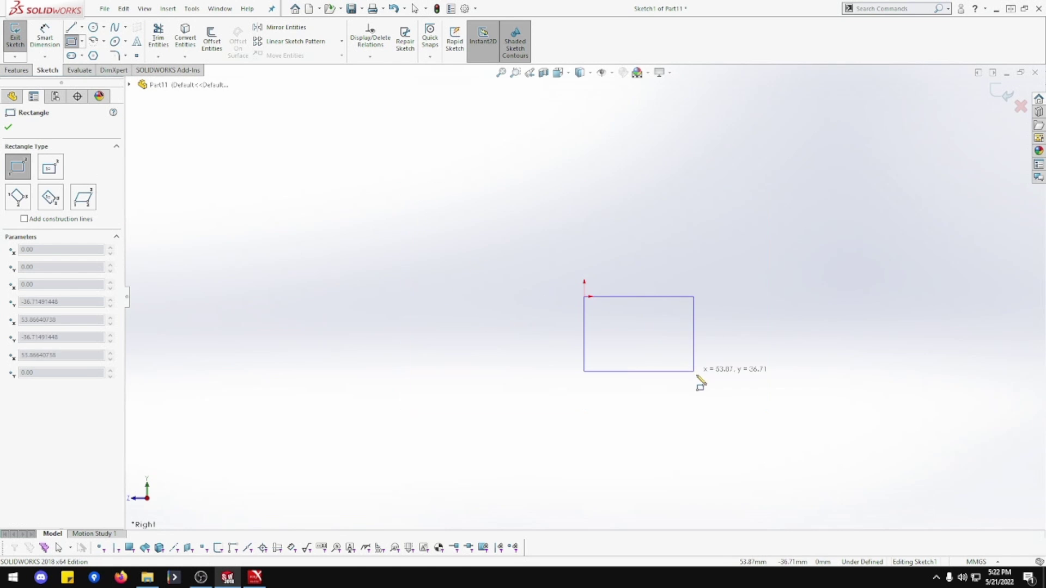
click(760, 420)
click(759, 420)
click(608, 323)
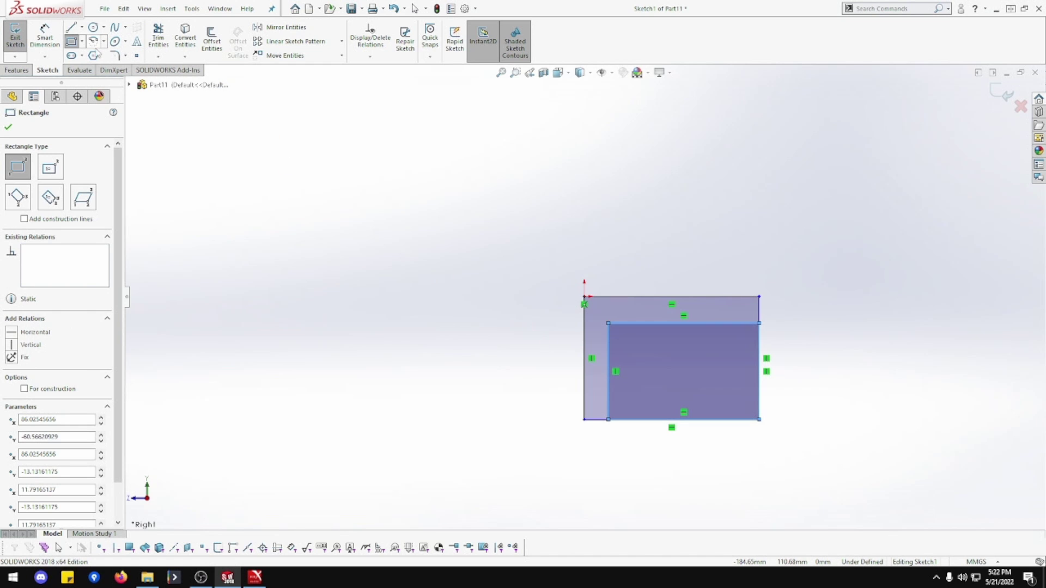
click(157, 38)
drag(786, 378, 686, 462)
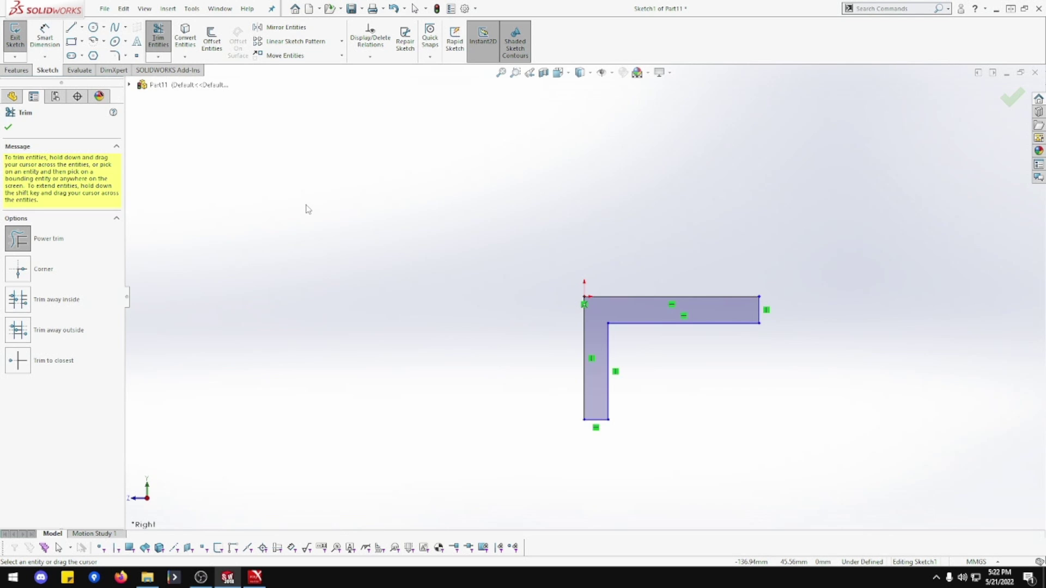
Step: Dimension the L profile's overall width to 25.50 and height to 19.00
click(672, 297)
click(649, 256)
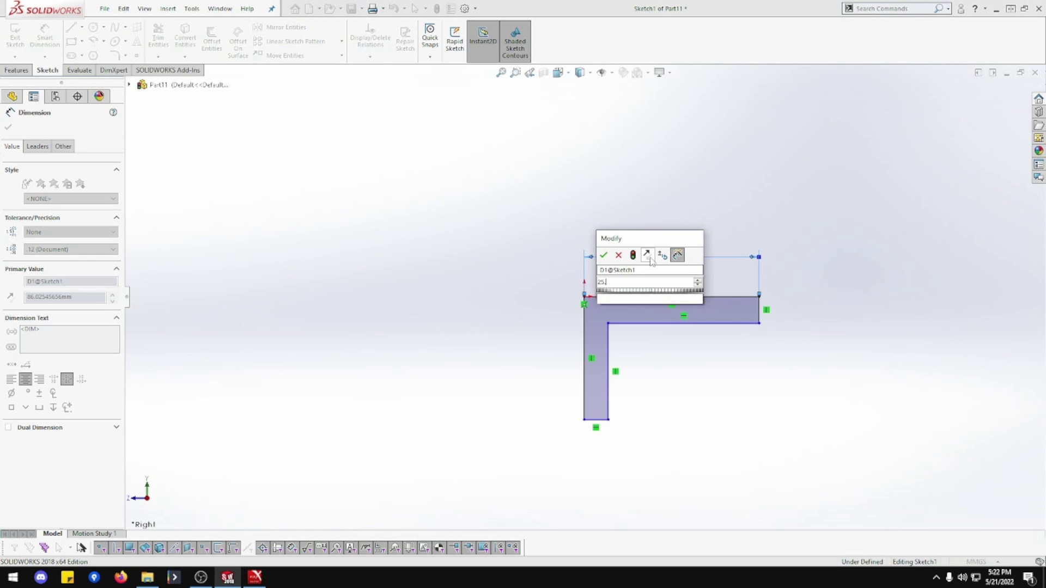
key(Return)
click(584, 360)
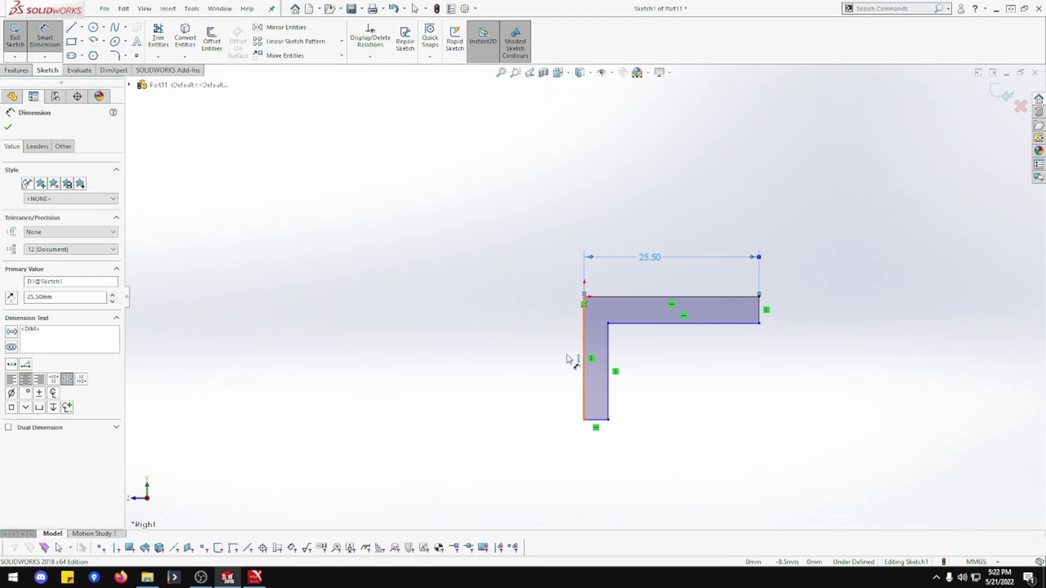
click(526, 359)
text(19)
key(Return)
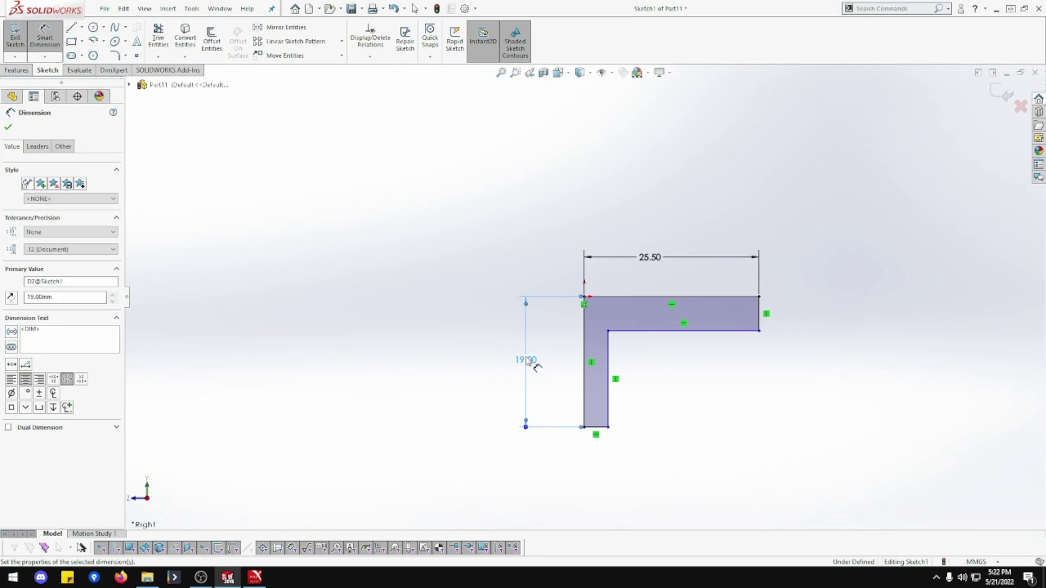
click(550, 141)
key(Escape)
key(f)
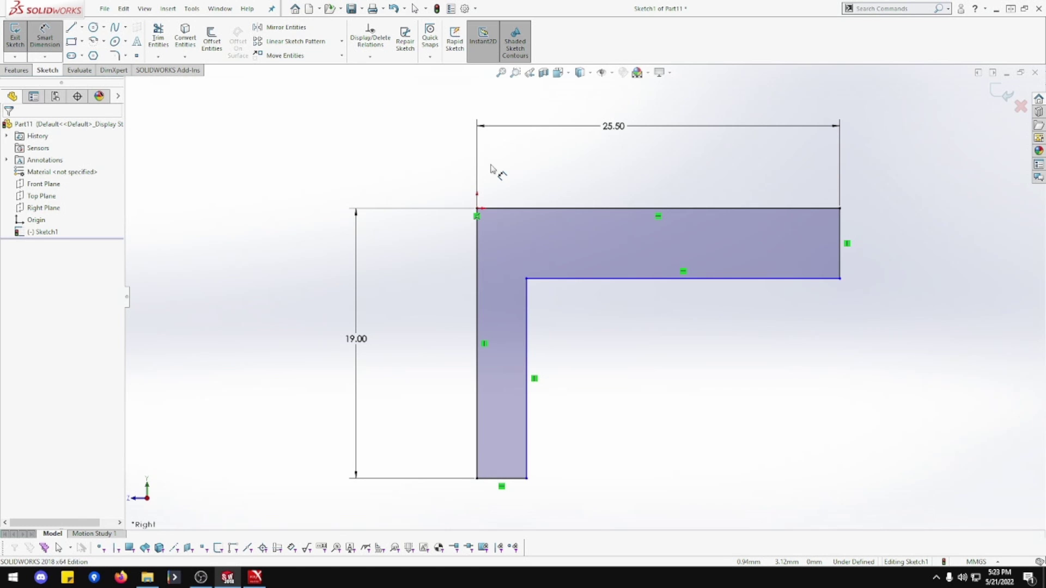
Step: Set both the top leg and vertical leg thicknesses to 3.00 mm
click(840, 259)
click(923, 158)
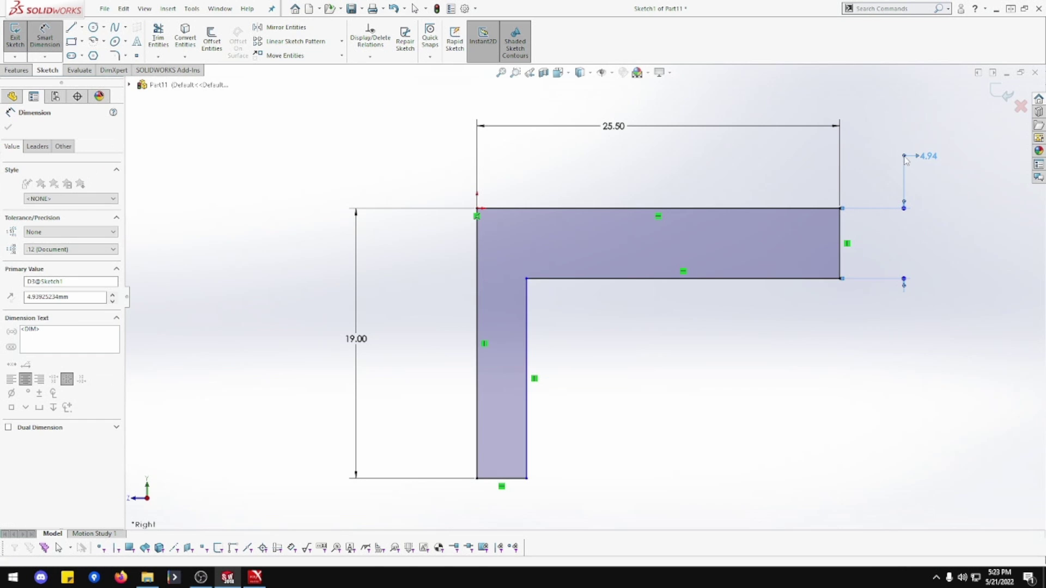
text(3)
key(Return)
click(501, 478)
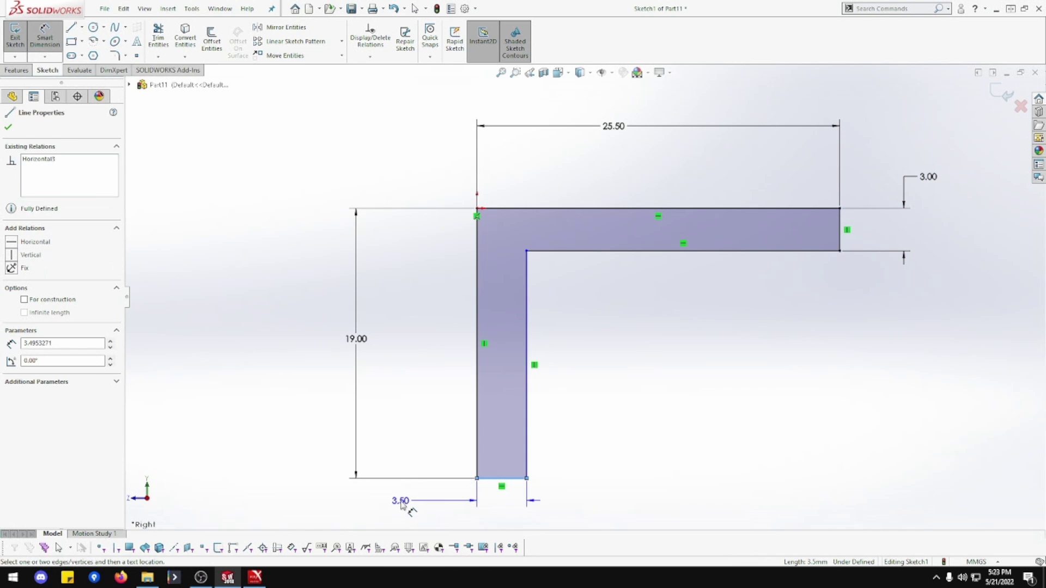
click(401, 505)
text(3)
key(Return)
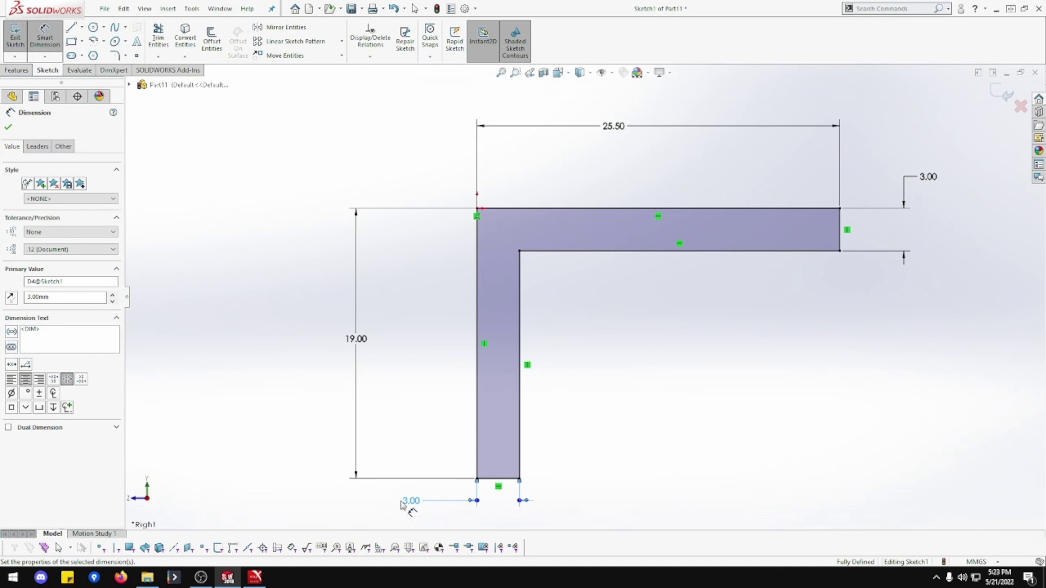
Step: Extrude the L profile 90 mm with a Mid Plane end condition
click(15, 71)
click(19, 38)
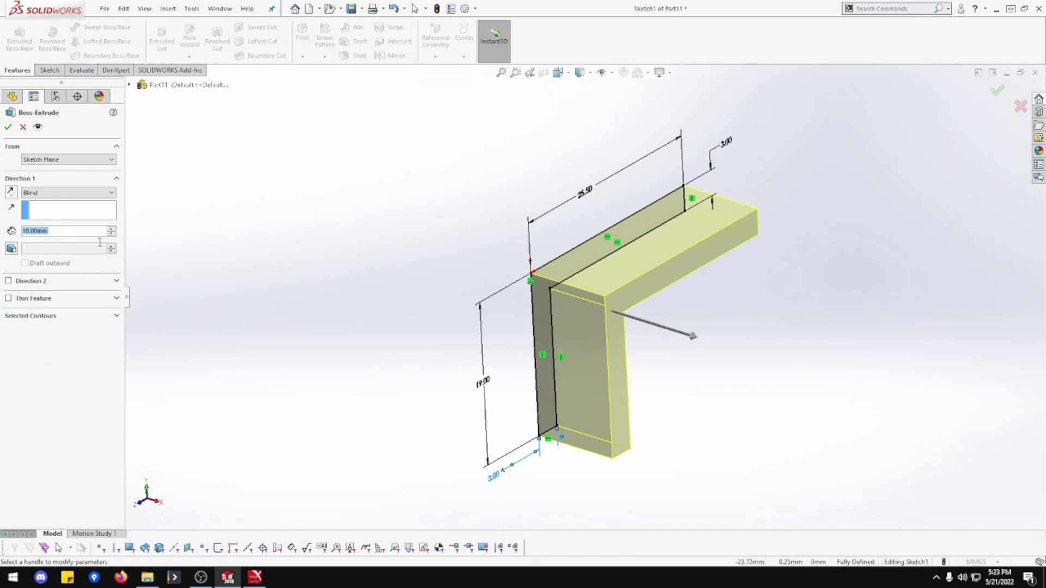
click(68, 193)
click(69, 239)
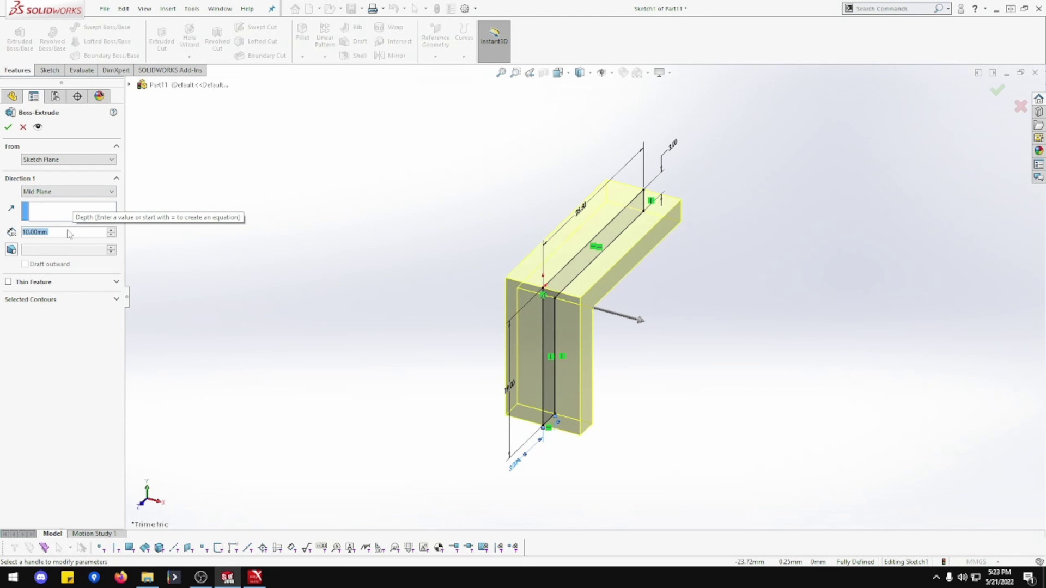
text(90)
key(Return)
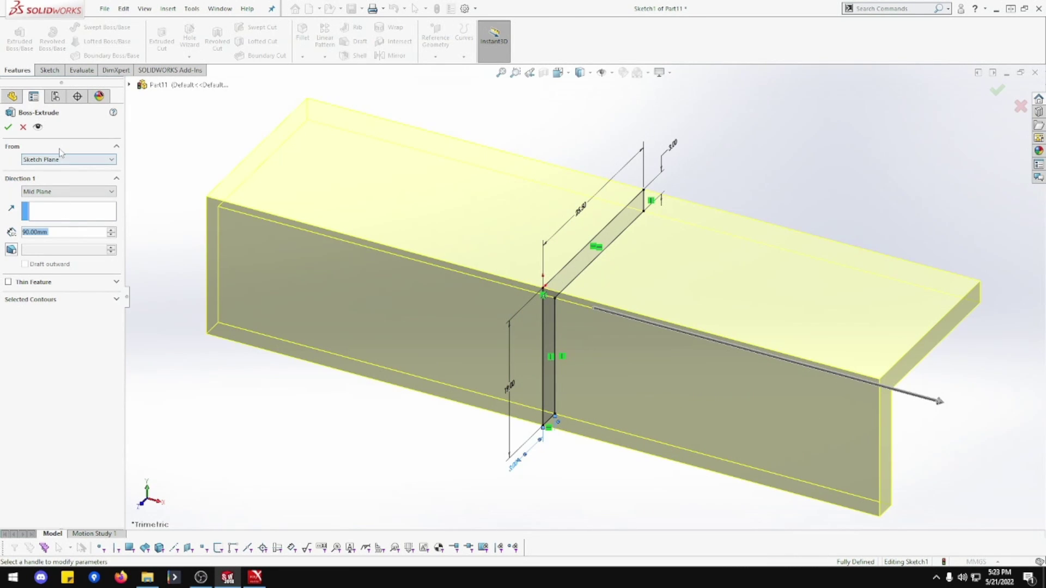
click(8, 128)
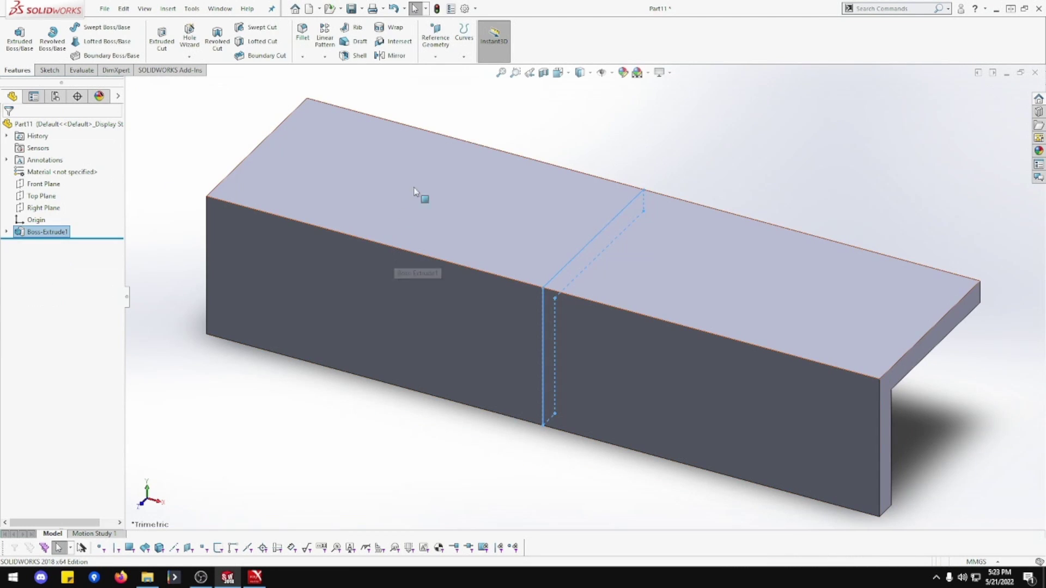
Step: Fillet the outer bend edge with a 3 mm radius
click(493, 119)
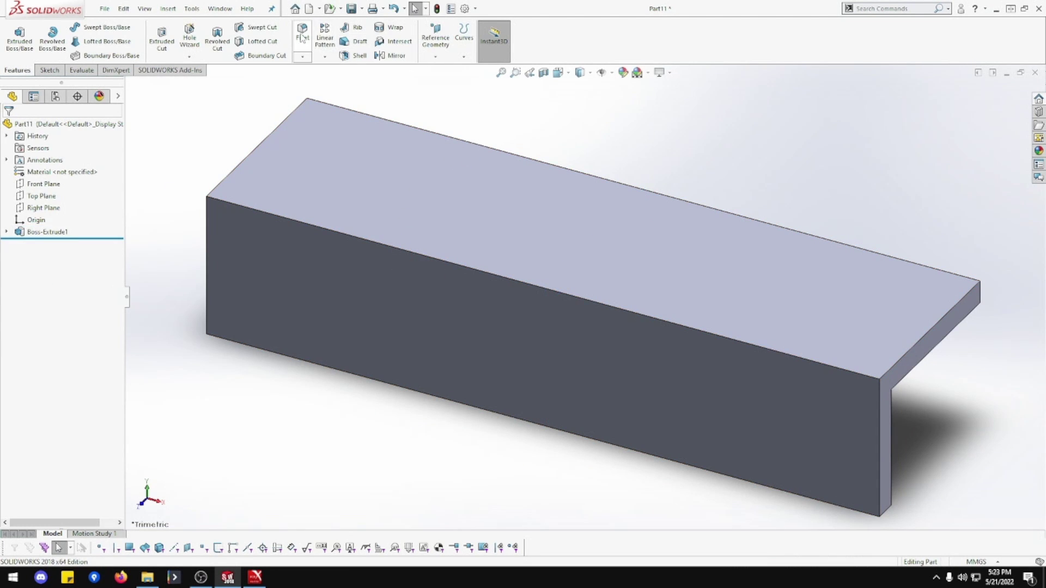
click(408, 251)
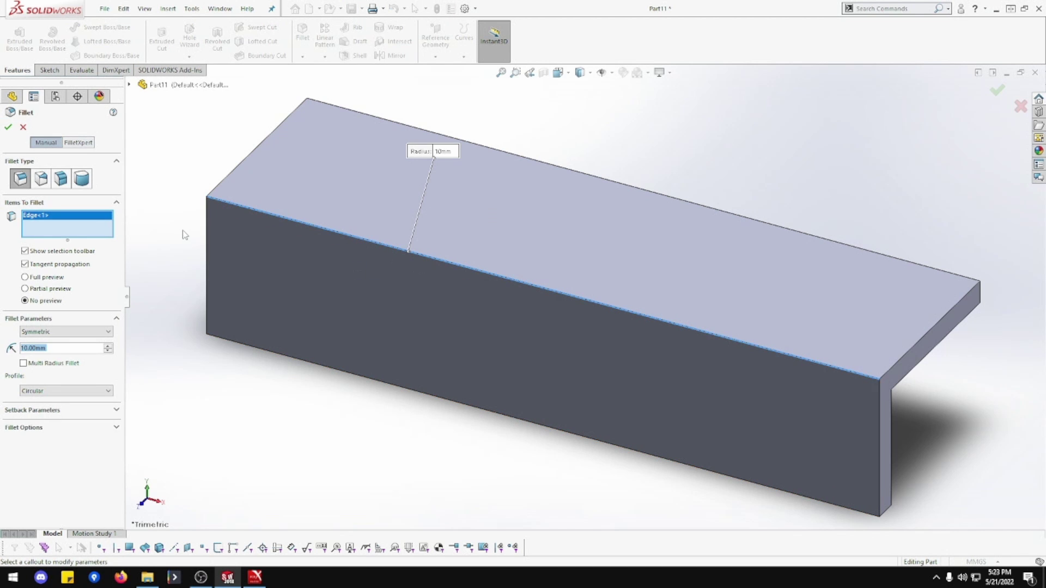
text(3)
key(Return)
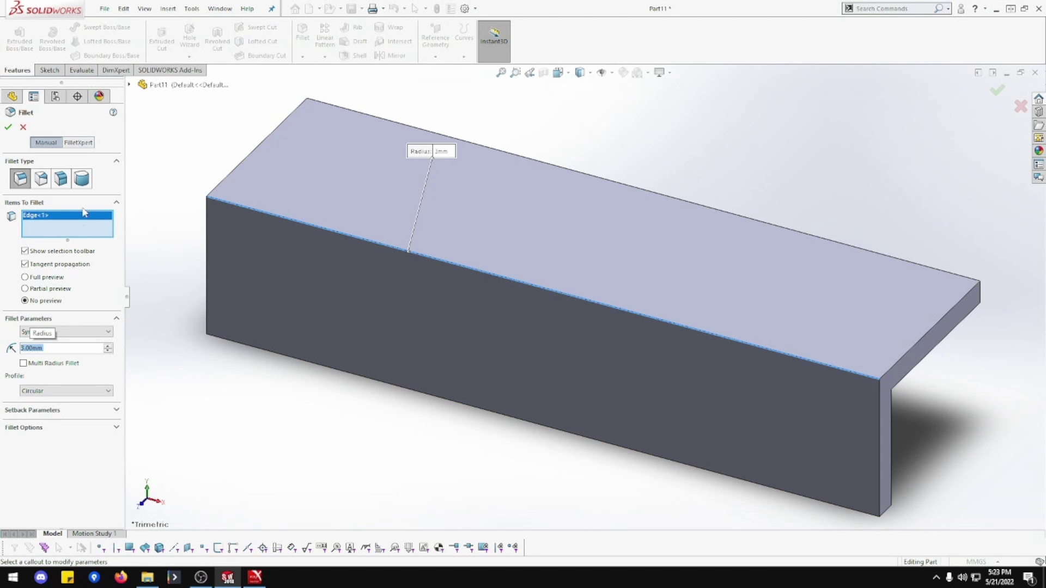
click(8, 127)
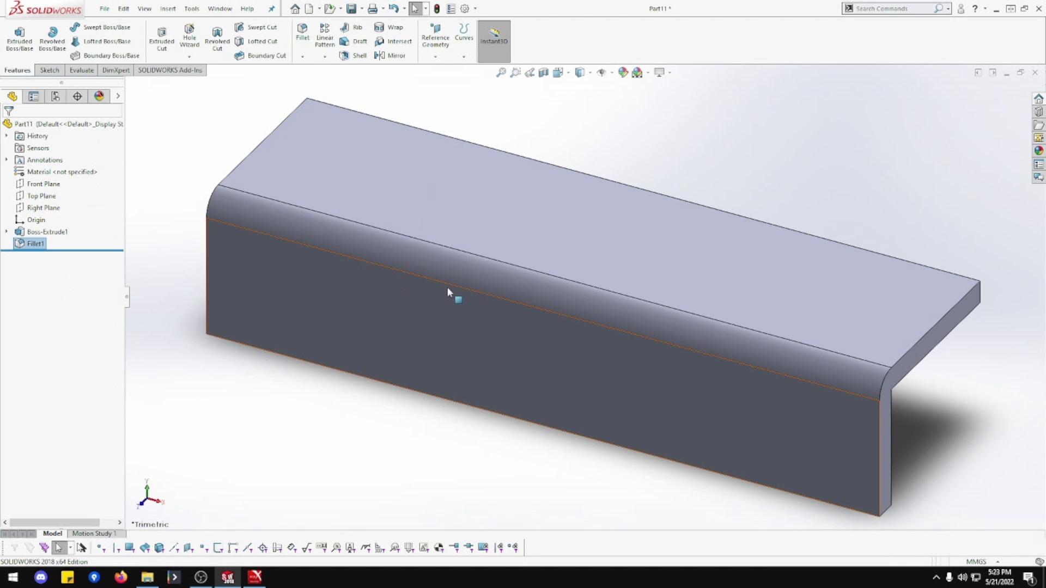
Step: Fillet the inner bend edge with a 1.5 mm radius
middle_drag(443, 283, 385, 282)
click(388, 278)
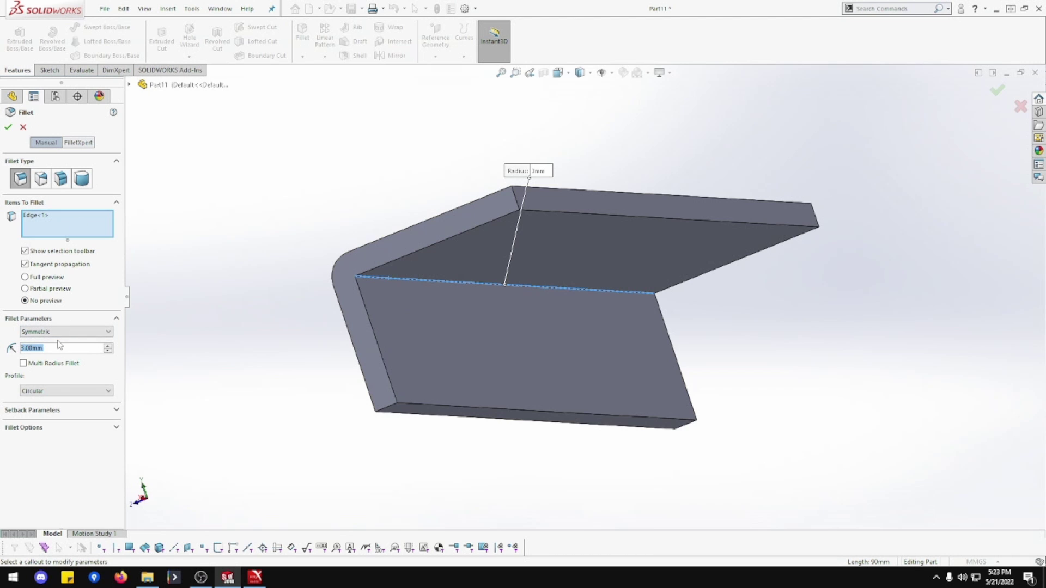
text(1.5)
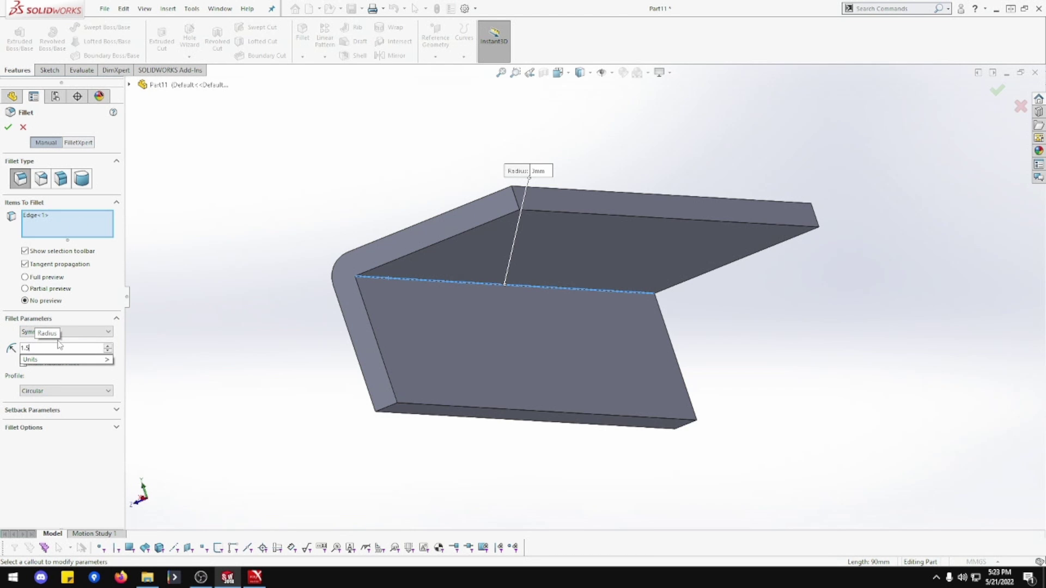
key(Return)
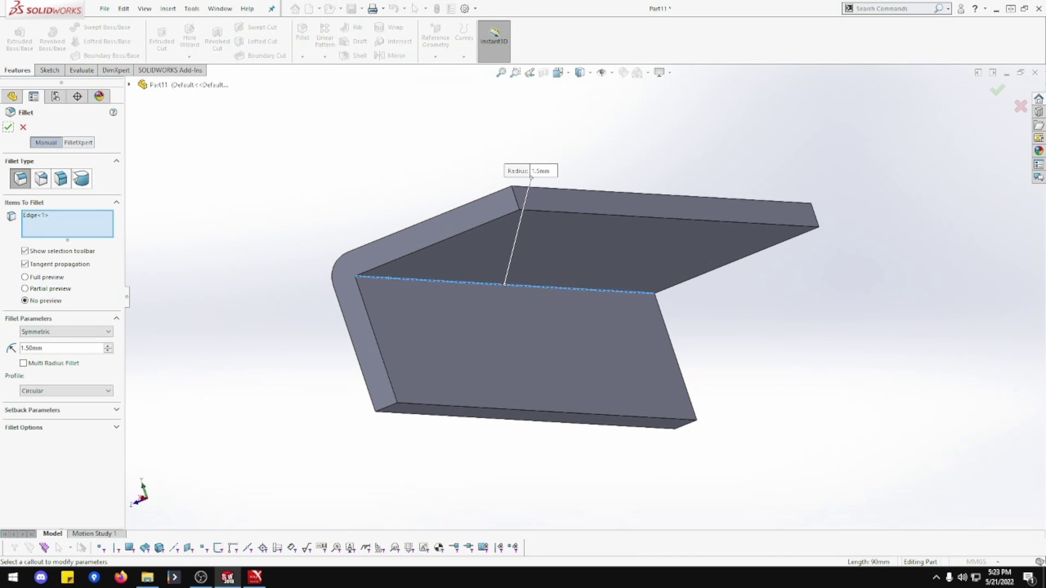
click(8, 127)
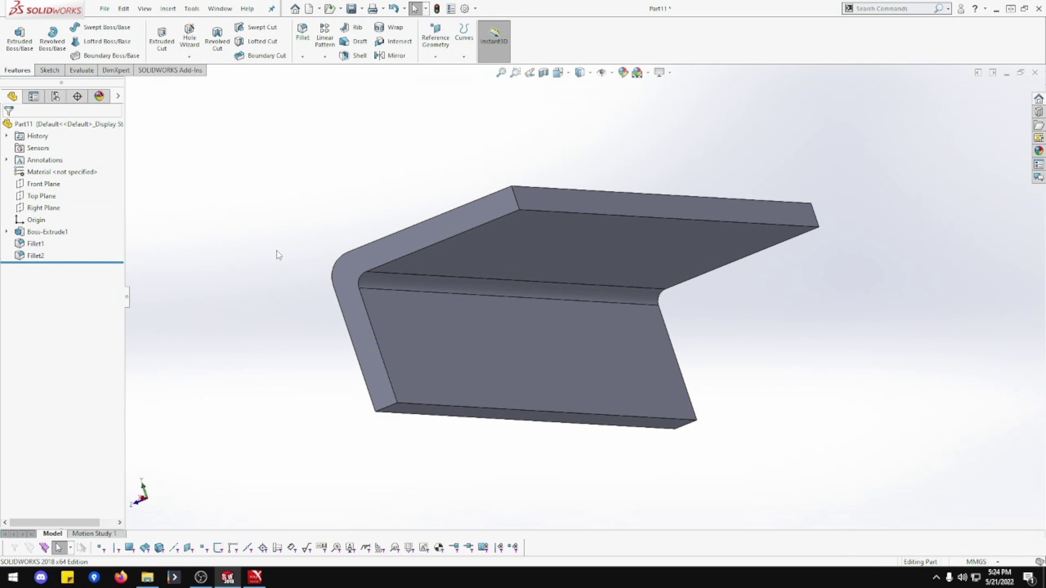
Step: View the plate's flat face squarely and start a new sketch on it
middle_drag(276, 254, 327, 280)
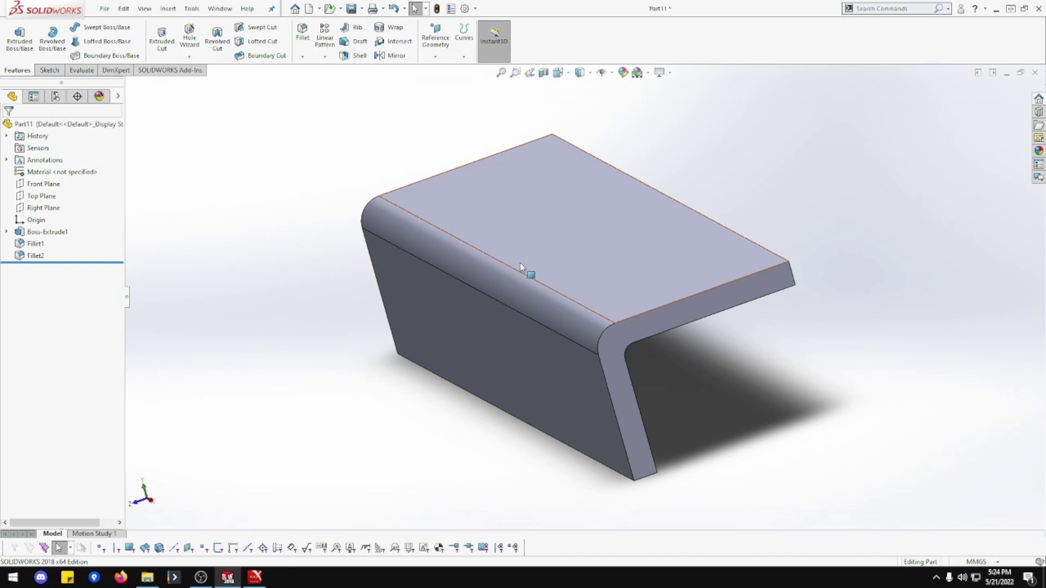
right_click(577, 246)
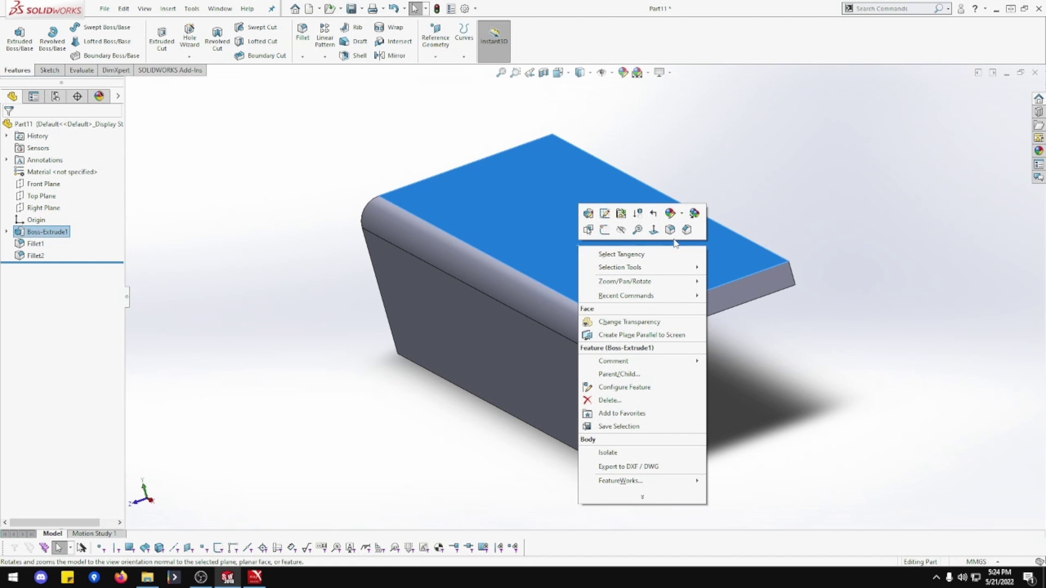
click(653, 230)
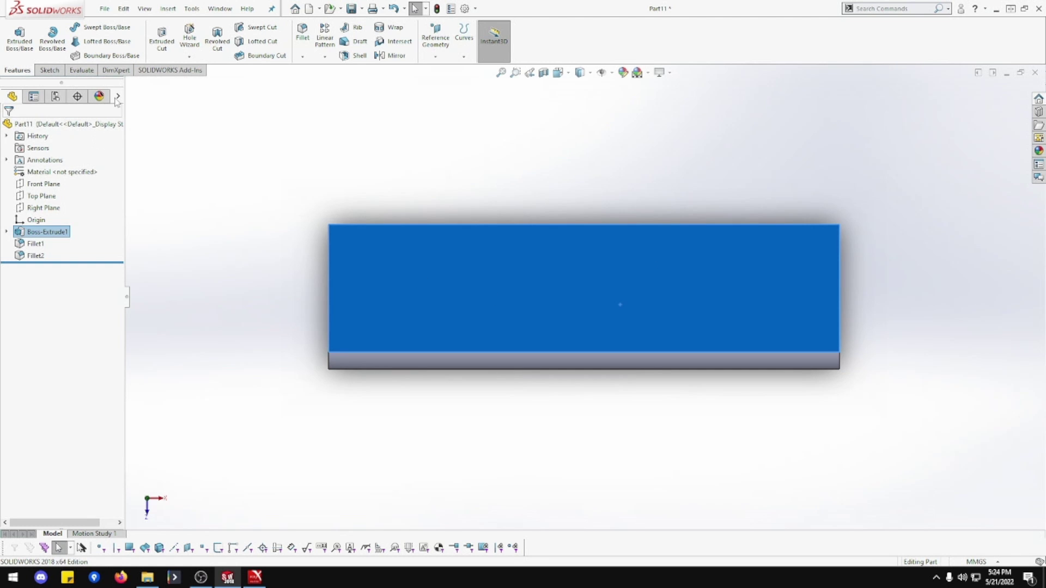
right_click(393, 265)
click(426, 245)
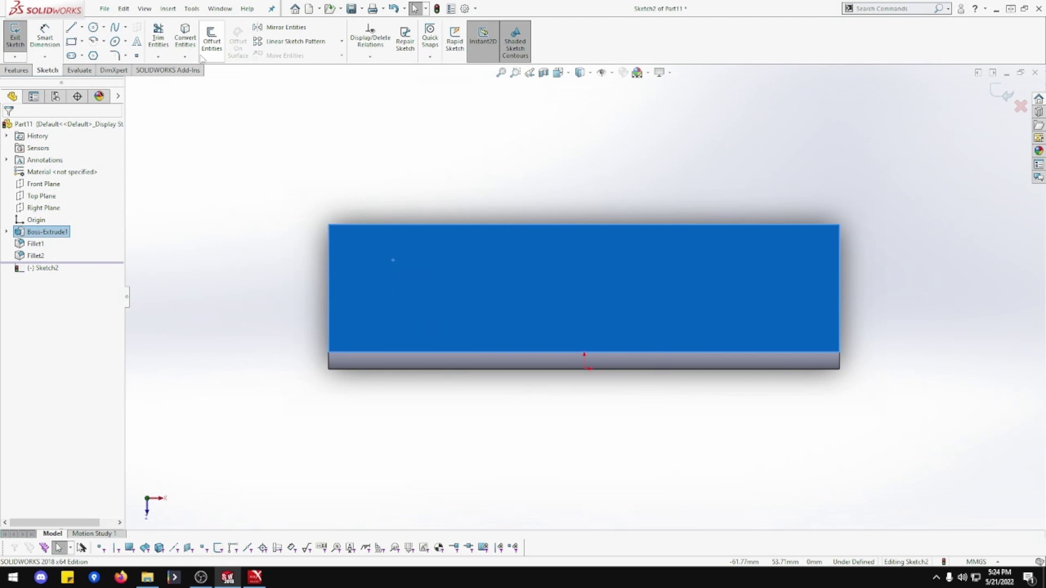
Step: Draw a triangle at each top corner and make their lower points horizontal
click(158, 37)
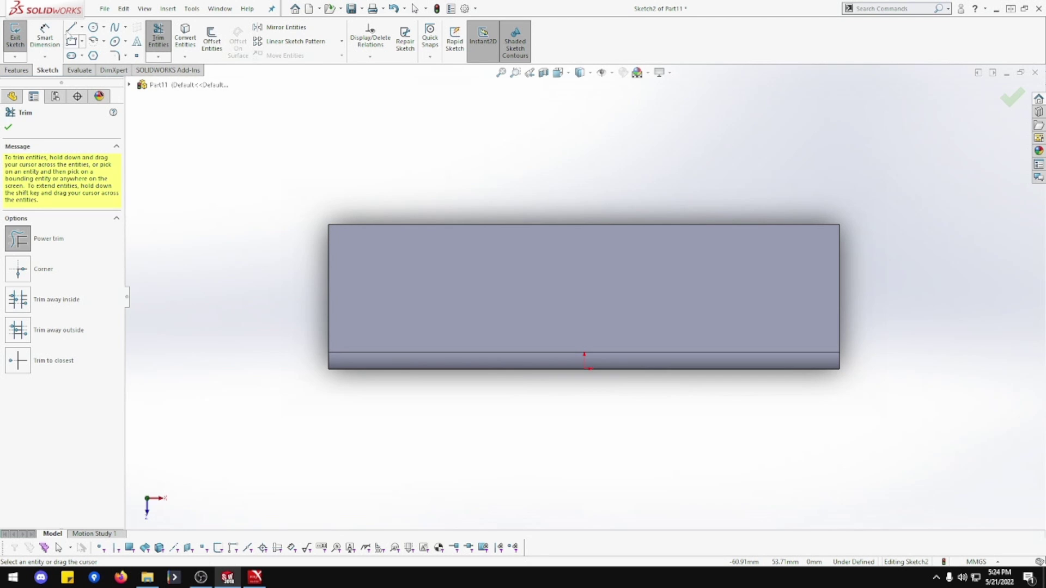
click(71, 27)
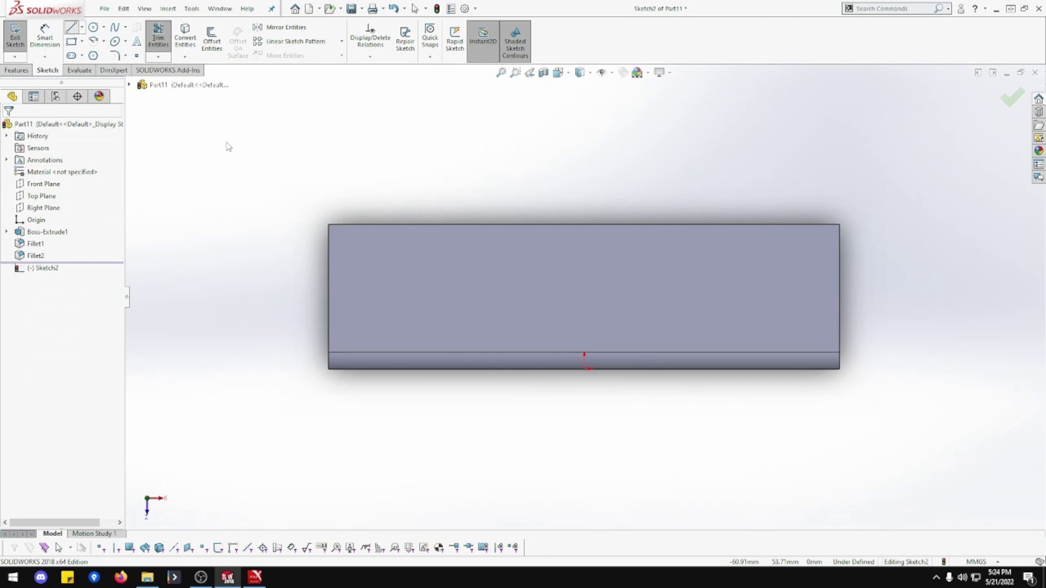
click(330, 224)
click(447, 224)
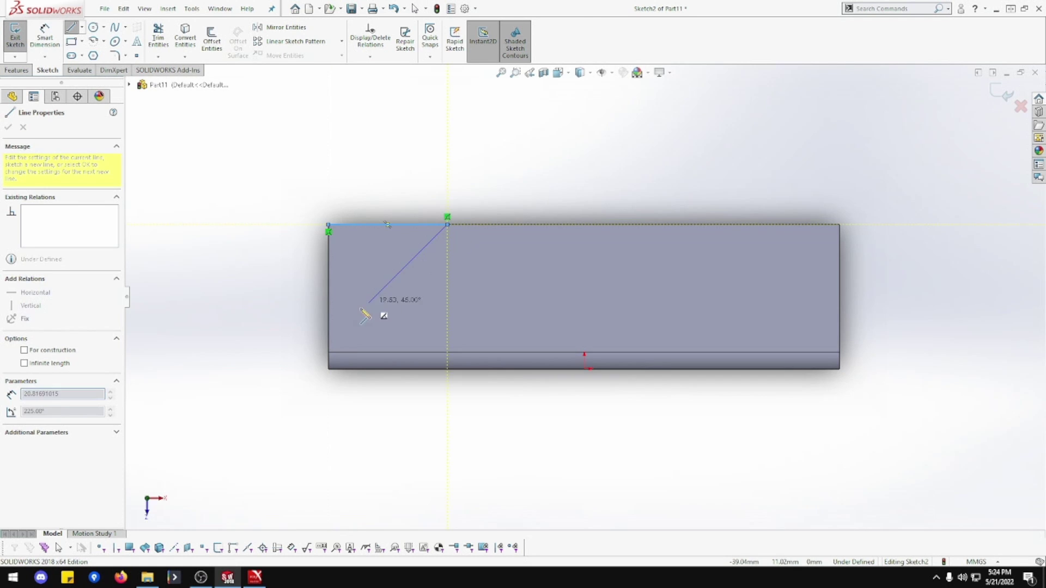
click(328, 316)
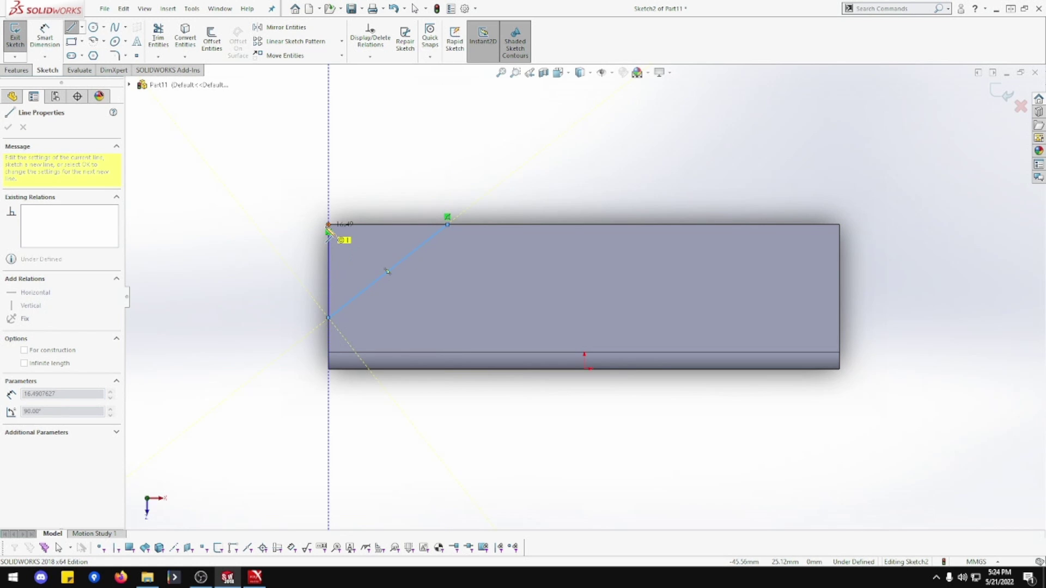
click(328, 225)
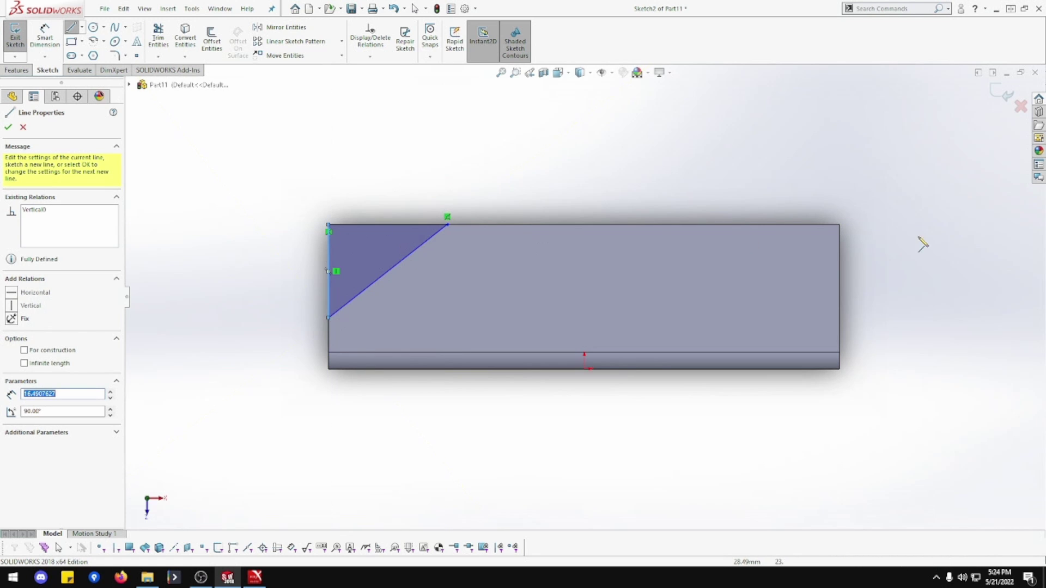
click(839, 225)
click(728, 224)
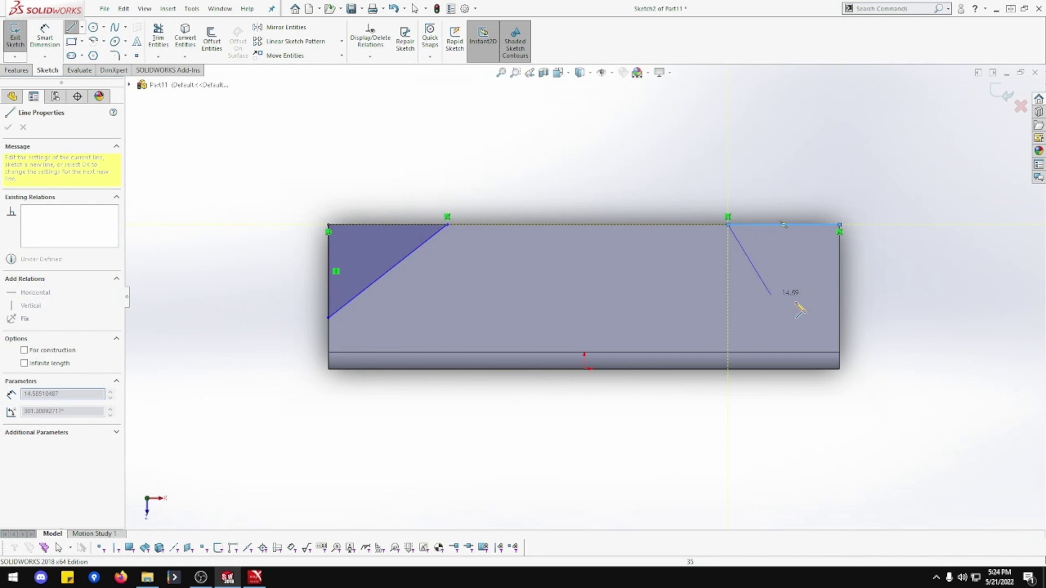
click(839, 318)
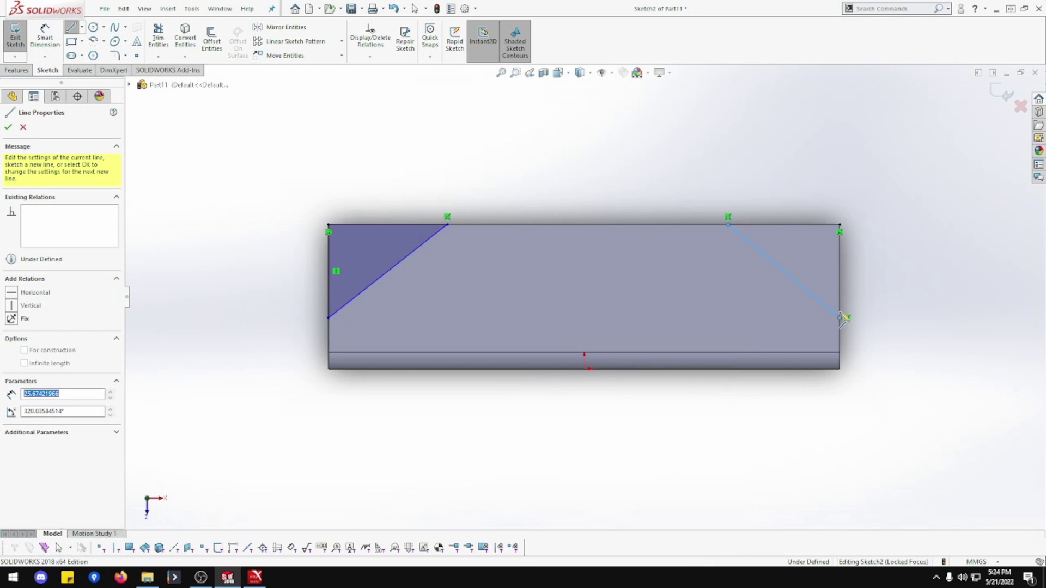
click(840, 225)
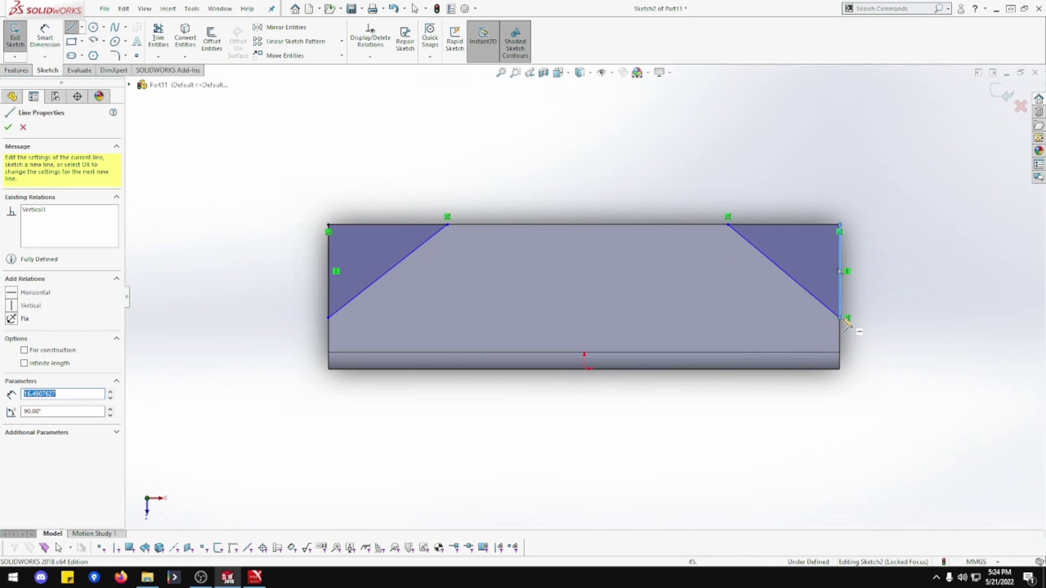
key(Escape)
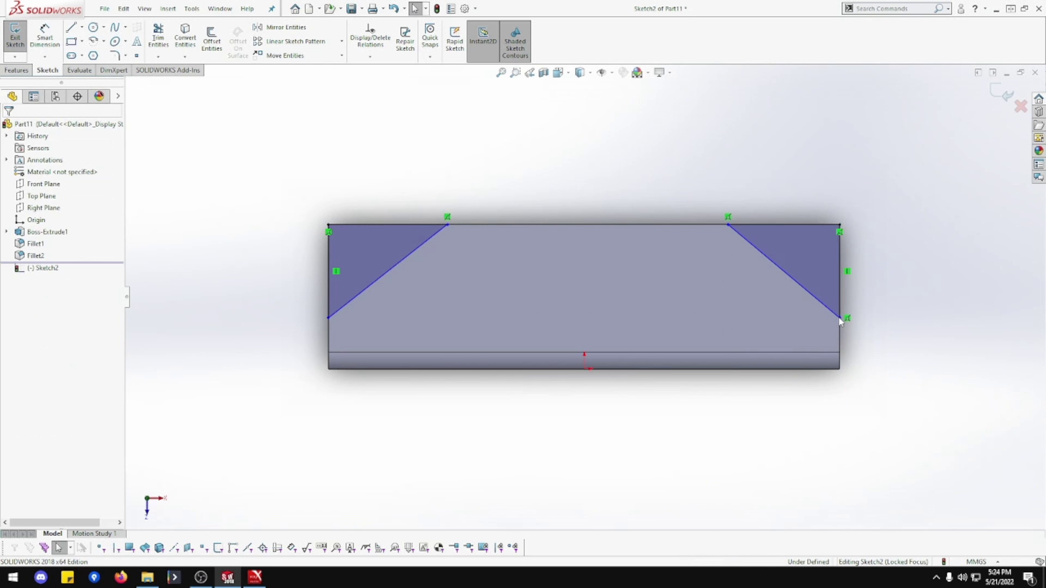
click(840, 318)
ctrl+click(329, 317)
click(361, 267)
Step: Dimension the triangle legs to 20 mm: top-left, left vertical and top-right edges
click(45, 37)
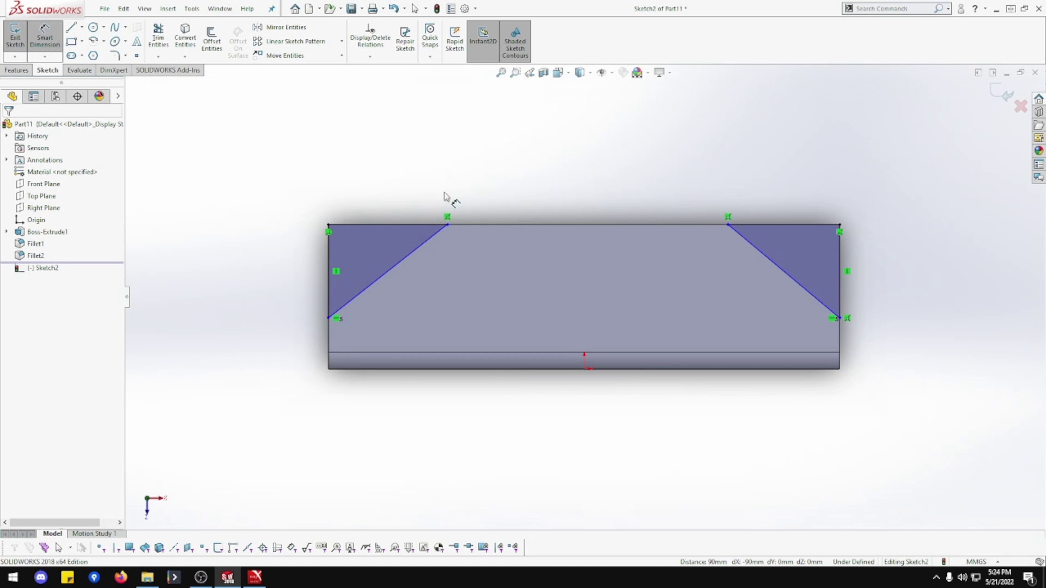
click(394, 225)
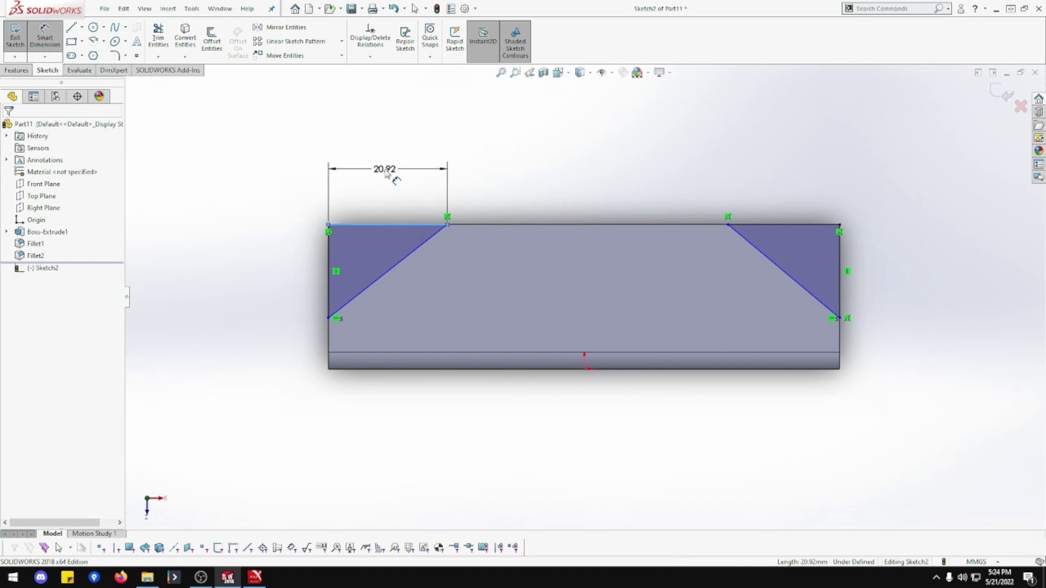
click(388, 167)
text(20)
key(Return)
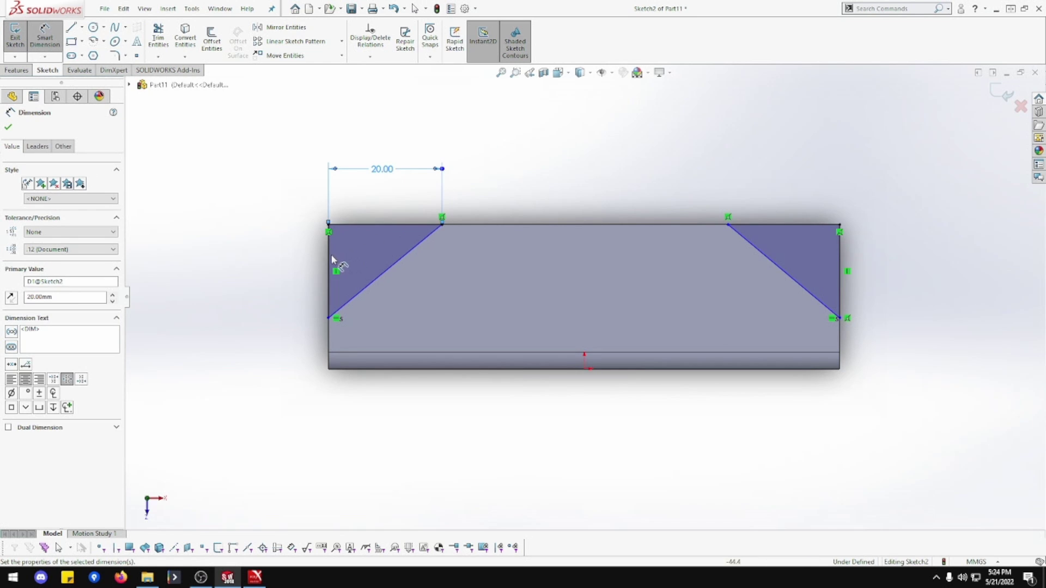
click(278, 266)
text(20)
key(Return)
click(761, 225)
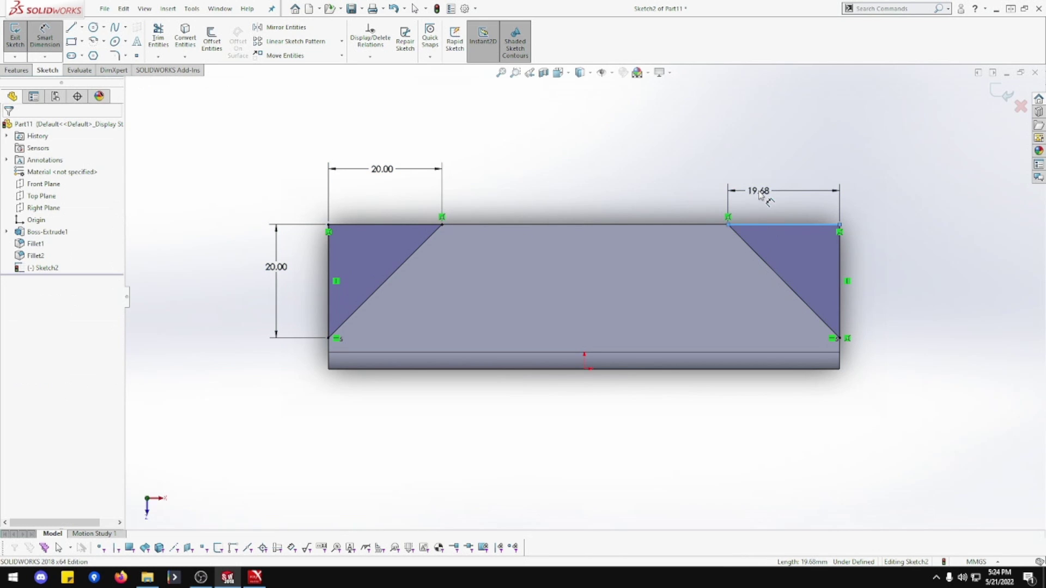
click(760, 192)
text(20)
key(Return)
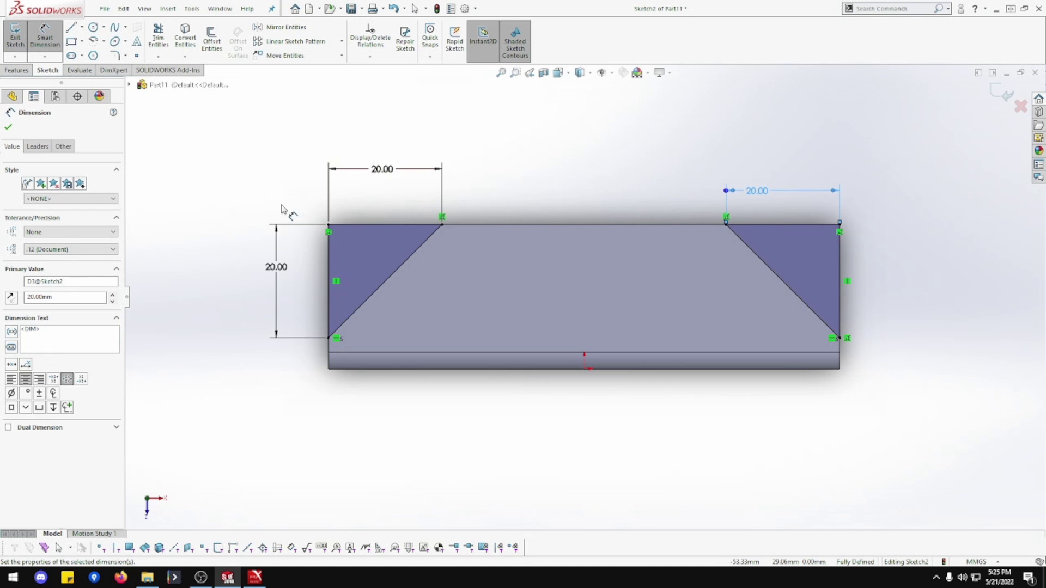
click(16, 70)
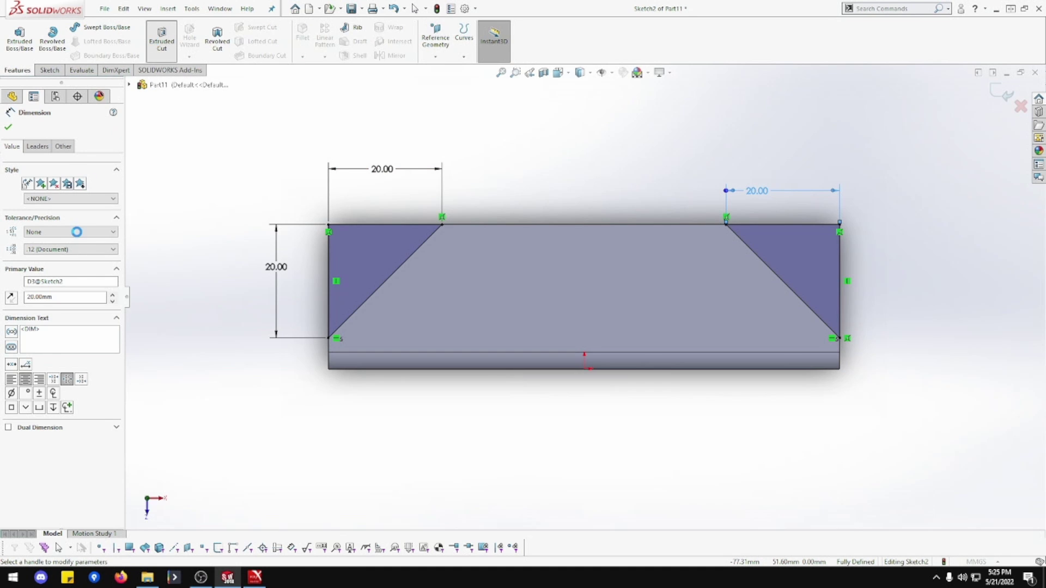
Step: Cut both corner triangles from the plate with a Through All extruded cut
click(64, 192)
click(65, 201)
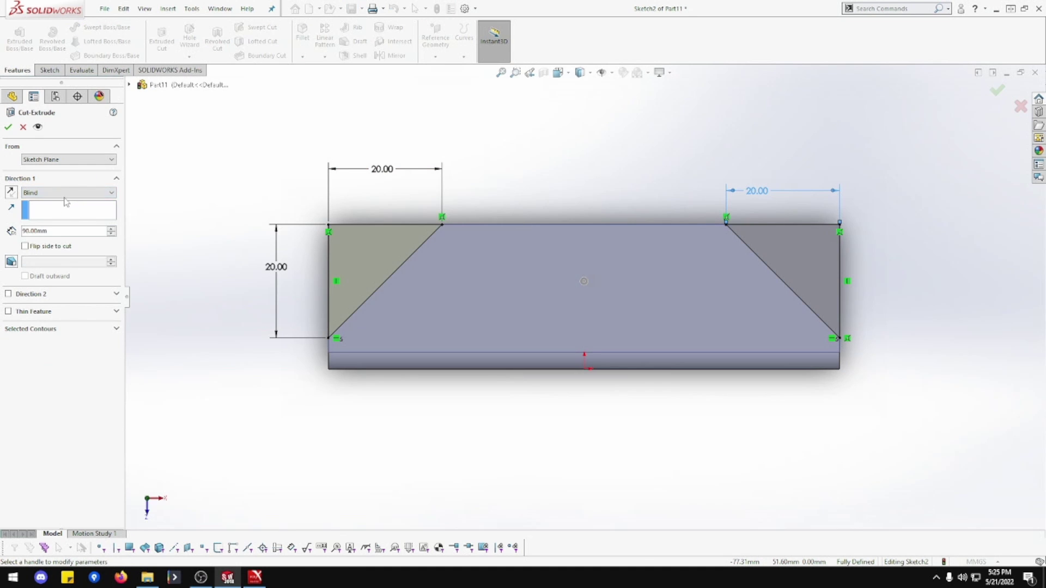
click(64, 193)
click(51, 208)
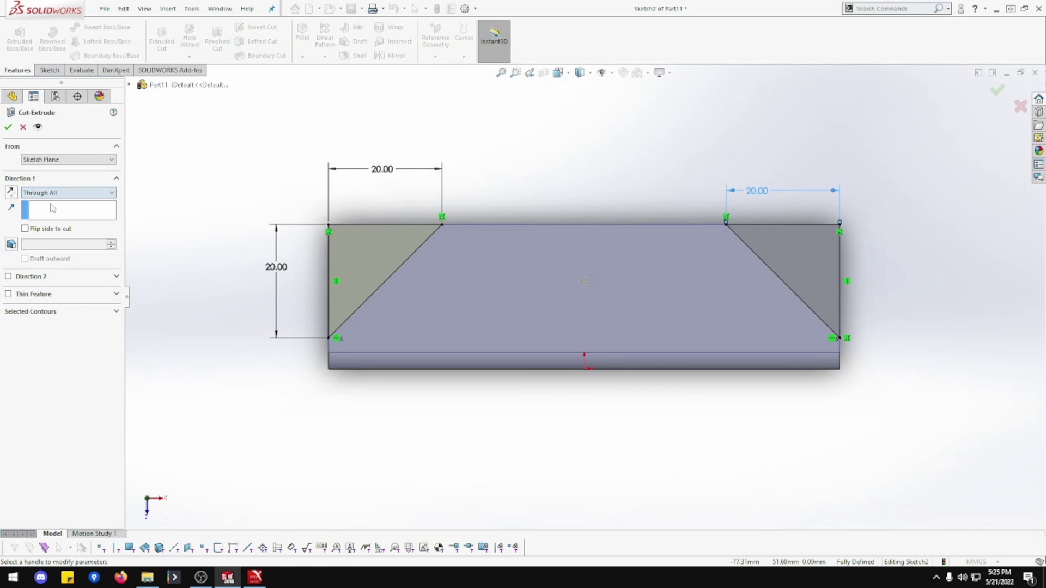
click(8, 127)
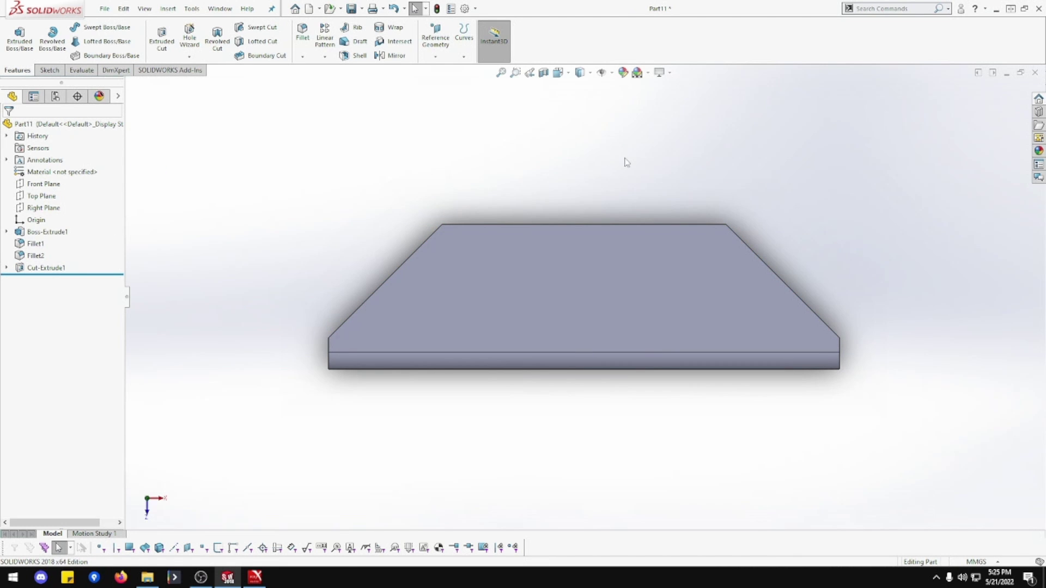
Step: Place eight Ø5.0 through-hole points on the plate face, two rows of four
click(189, 43)
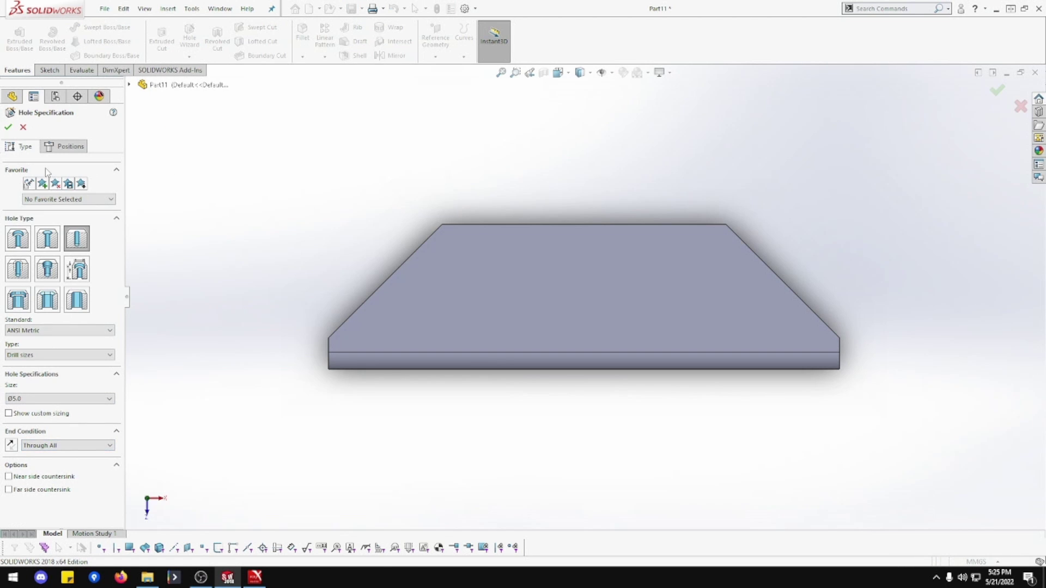
click(57, 147)
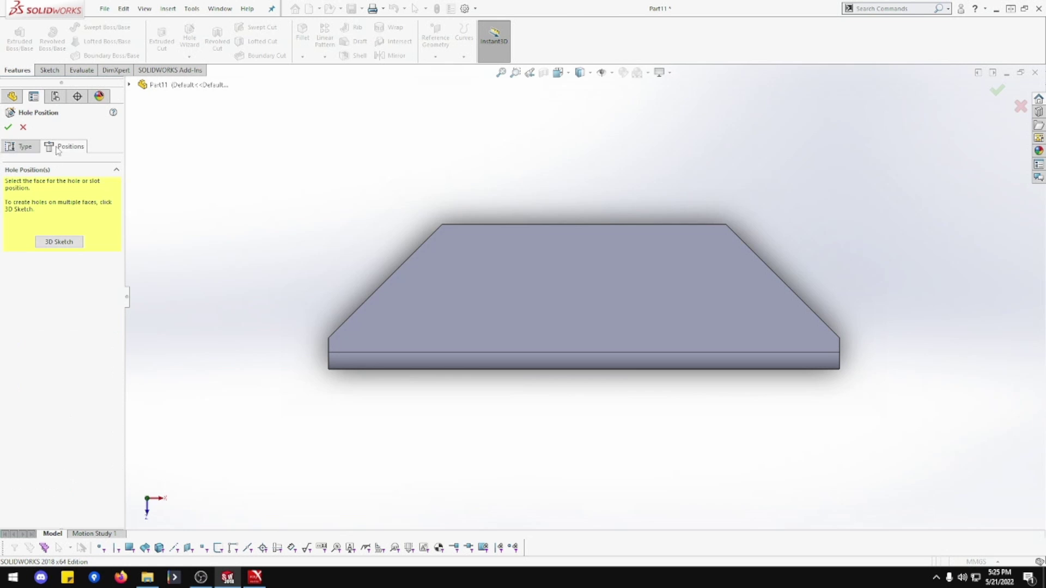
click(485, 262)
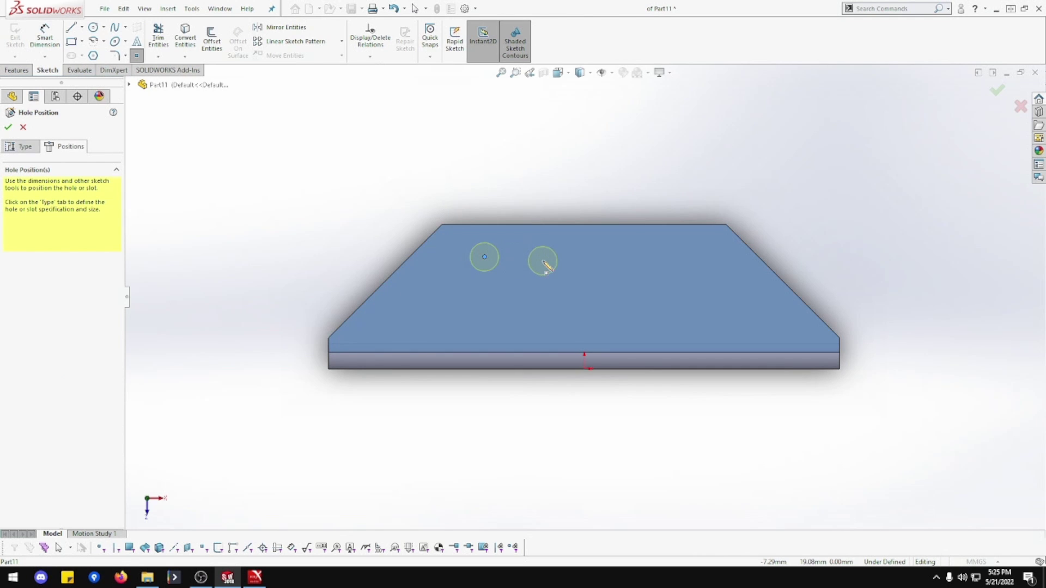
click(542, 261)
click(587, 261)
click(639, 261)
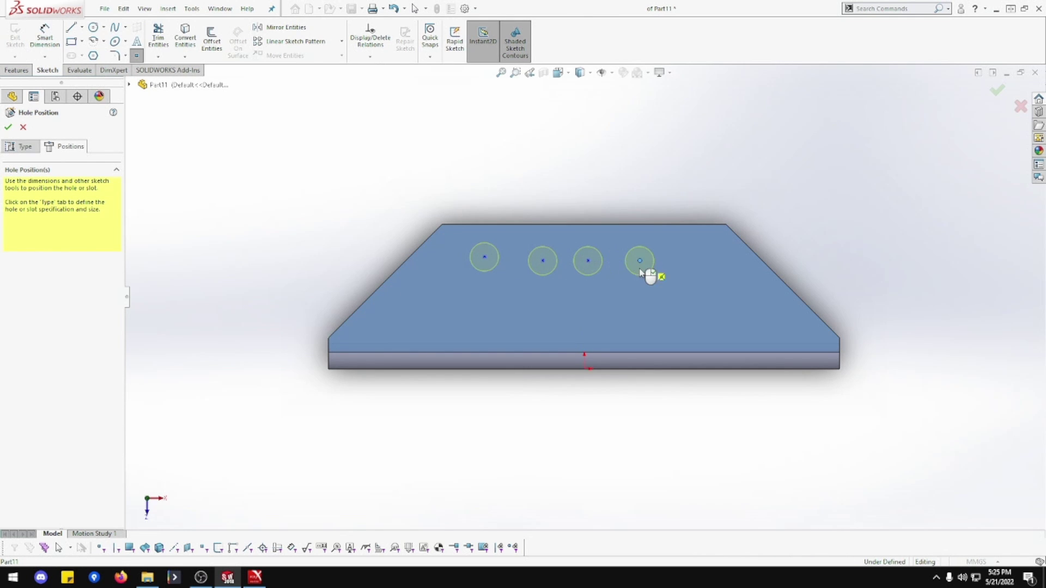
click(640, 316)
click(588, 316)
click(526, 316)
click(479, 322)
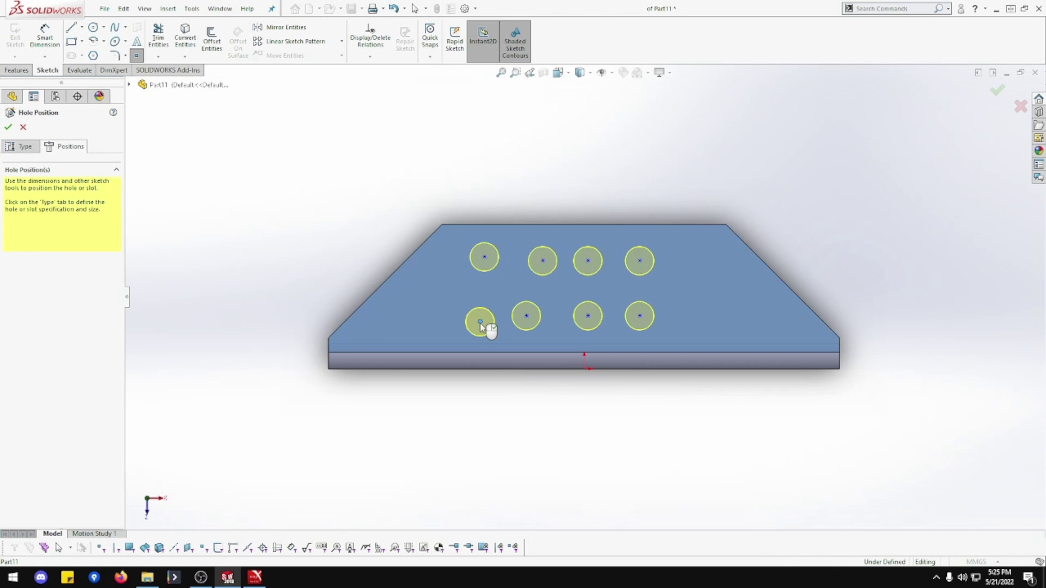
key(Escape)
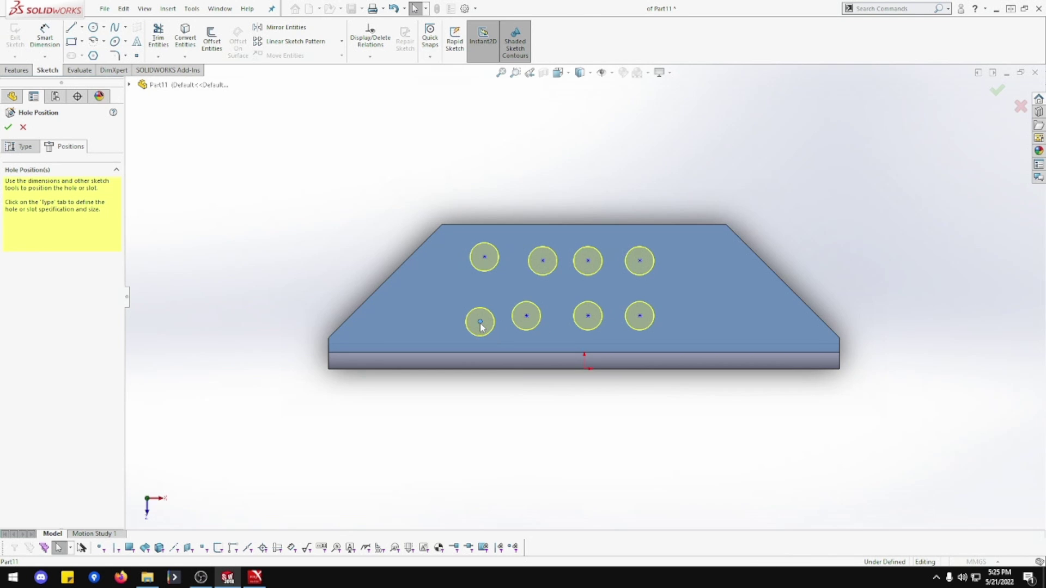
Step: Align the four bottom-row and four top-row hole centres horizontally
click(640, 317)
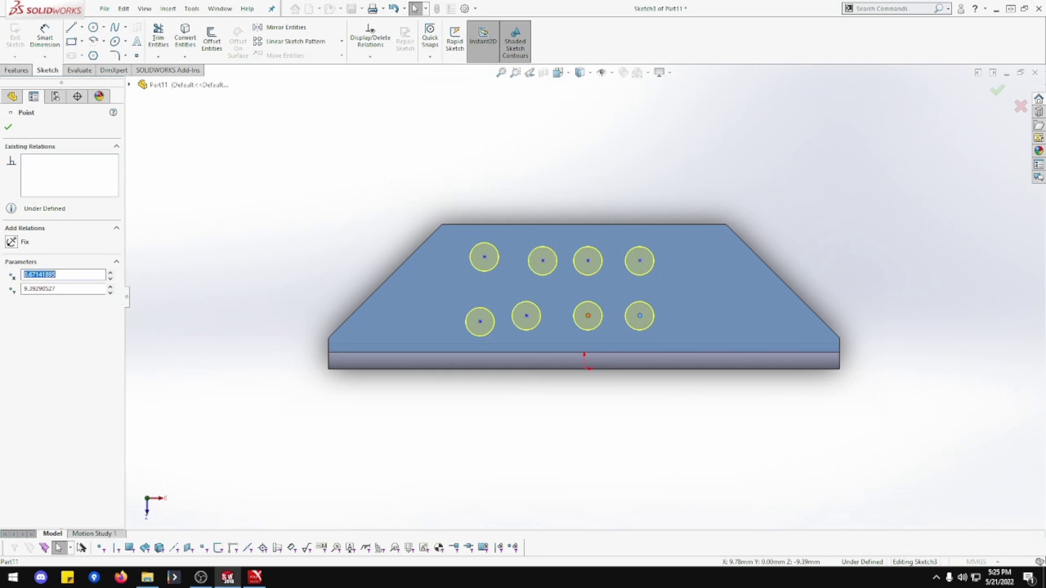
ctrl+click(589, 317)
ctrl+click(527, 318)
ctrl+click(480, 321)
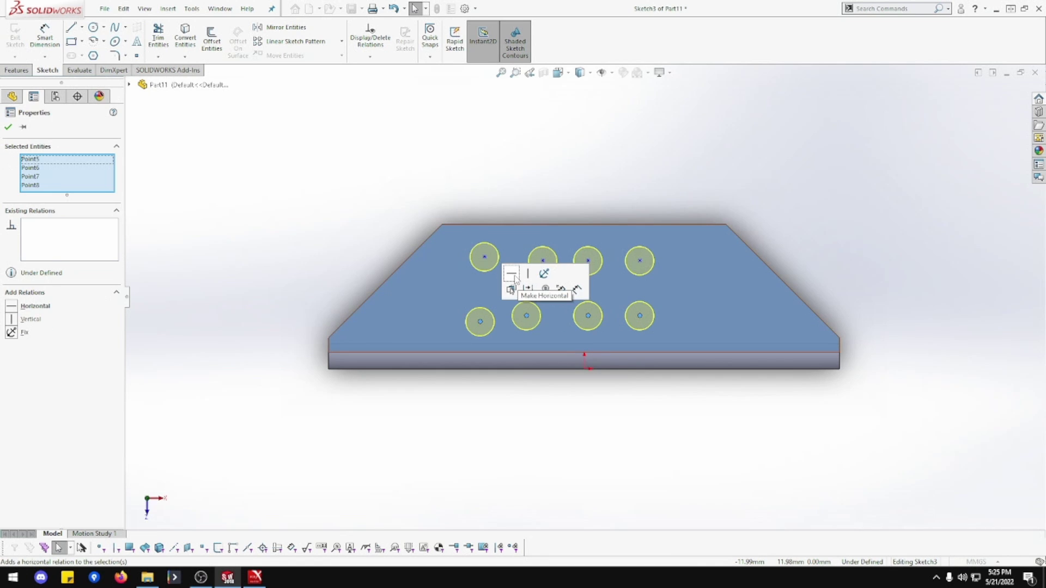
click(511, 273)
click(484, 256)
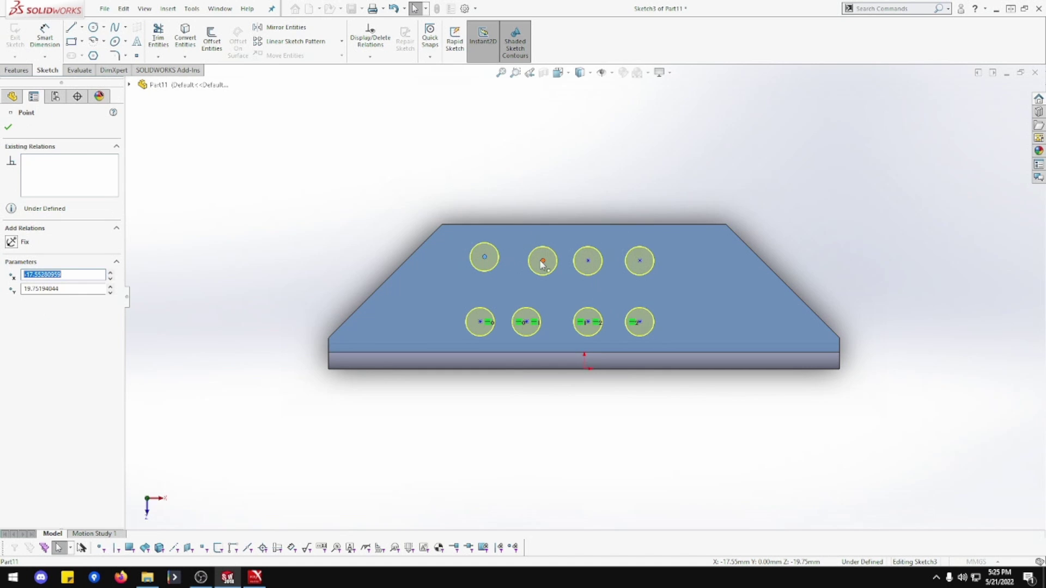
click(543, 260)
ctrl+click(588, 260)
click(587, 261)
ctrl+click(639, 261)
ctrl+click(639, 261)
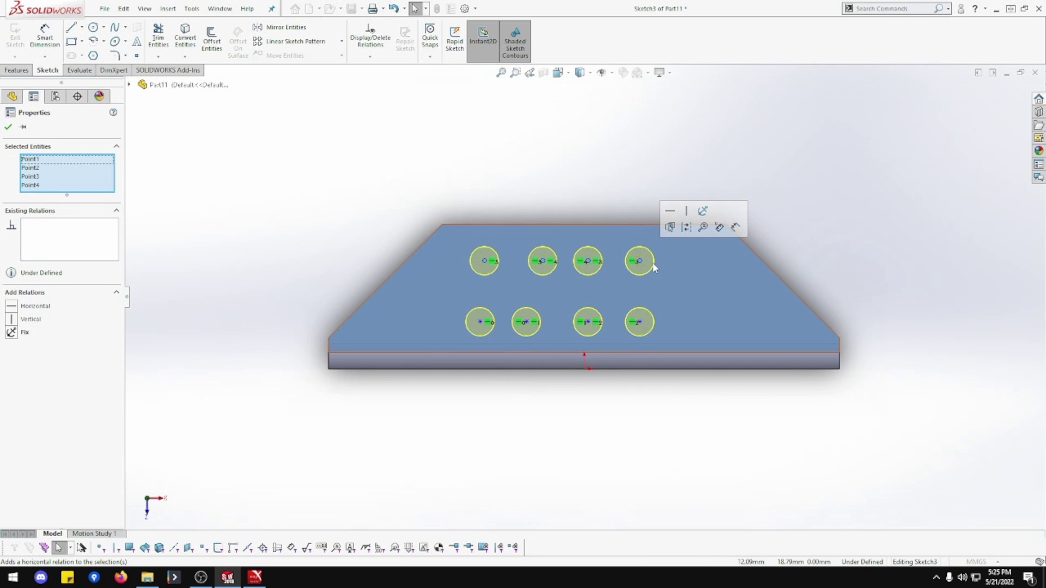
Step: Make each of the four hole columns vertical, from the right column to the left
click(638, 322)
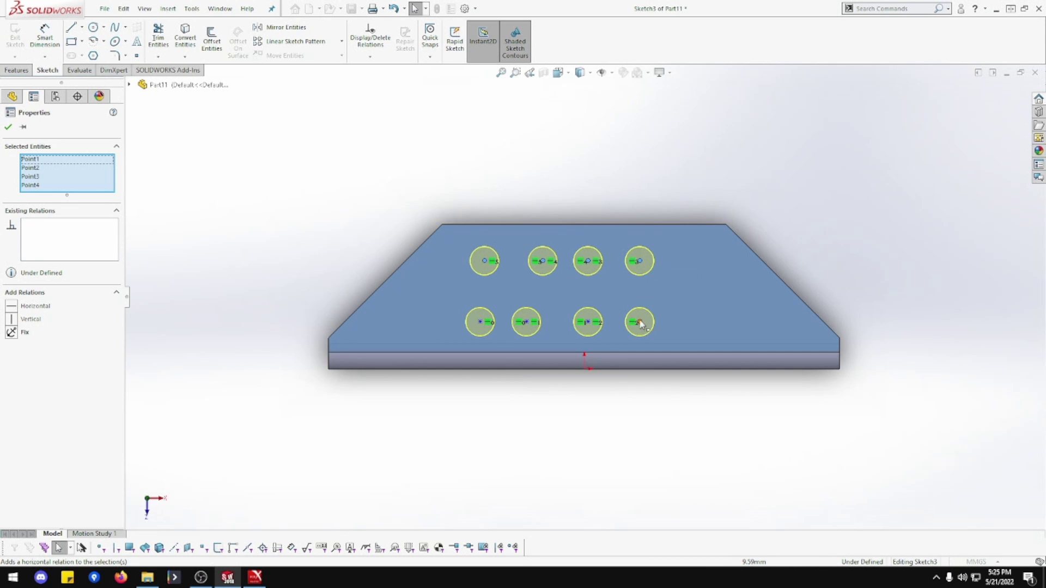
ctrl+click(640, 261)
click(690, 211)
click(588, 262)
ctrl+click(588, 322)
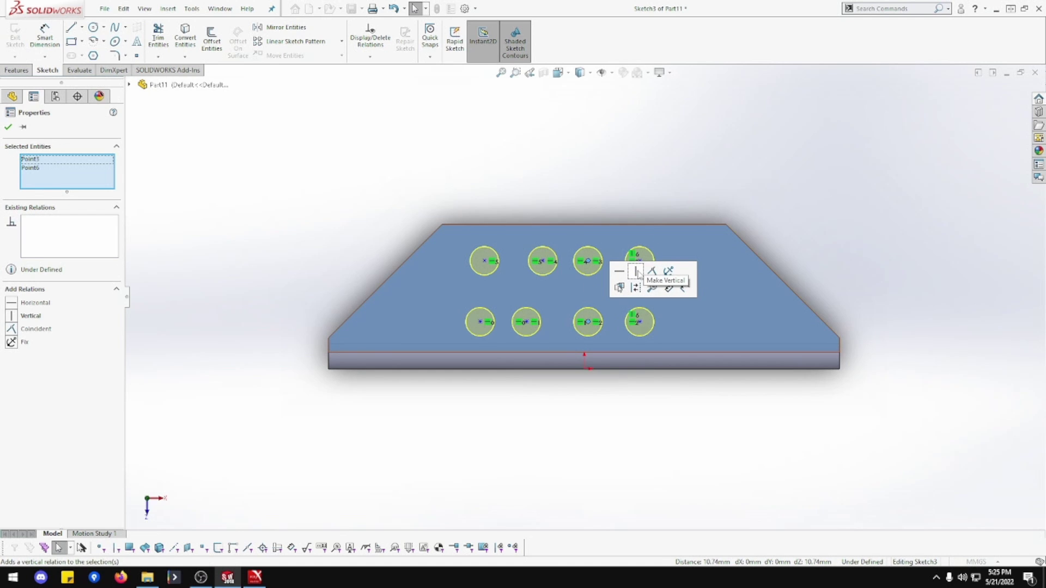
click(635, 271)
click(542, 261)
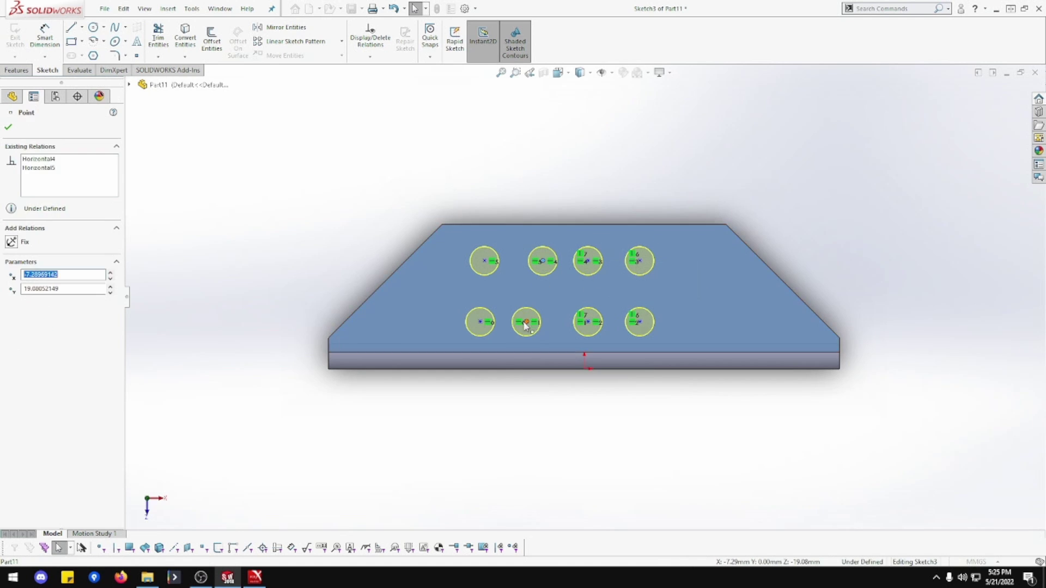
ctrl+click(526, 321)
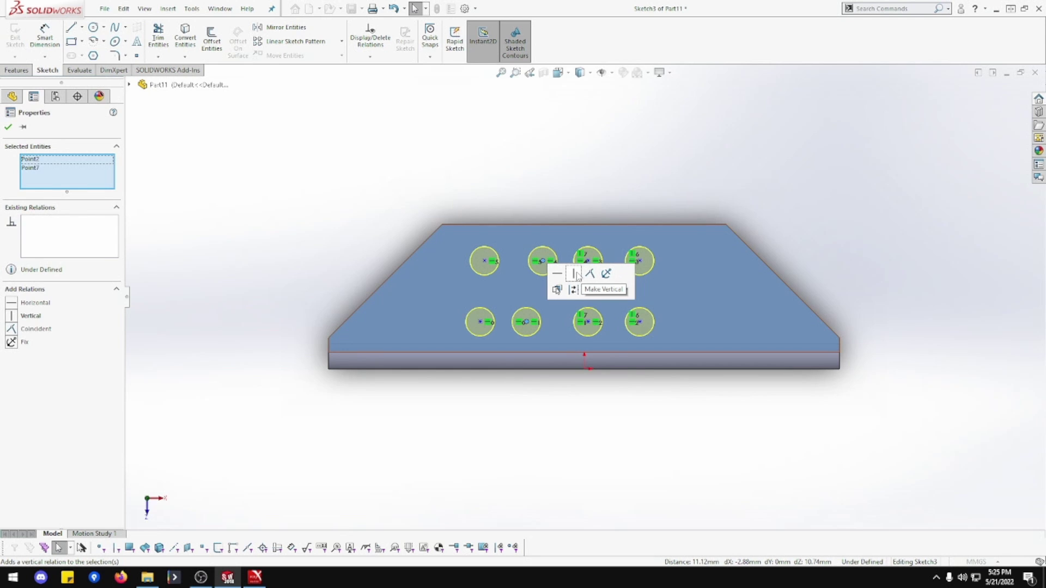
click(573, 273)
click(480, 322)
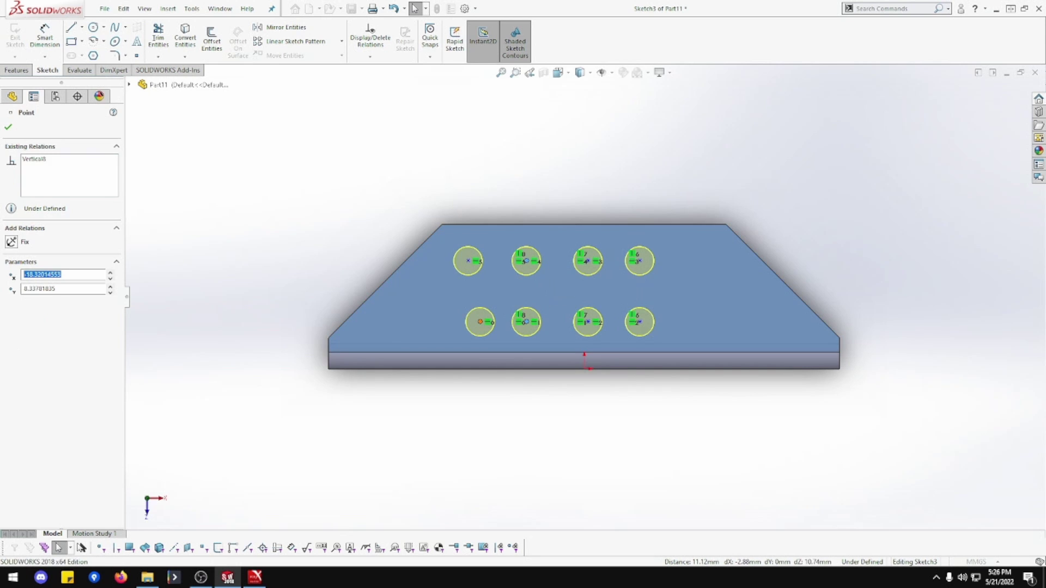
click(468, 261)
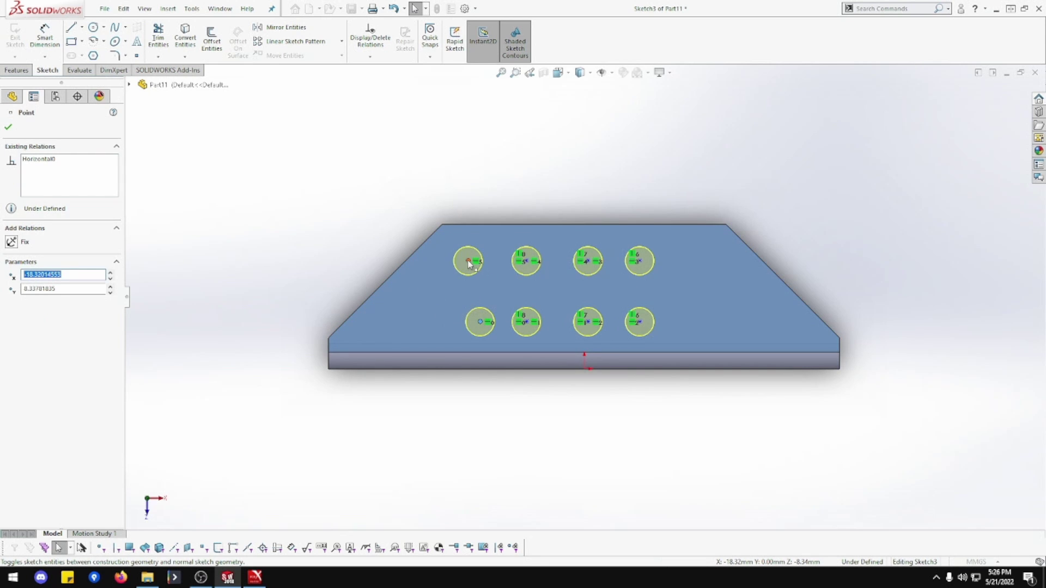
ctrl+click(468, 264)
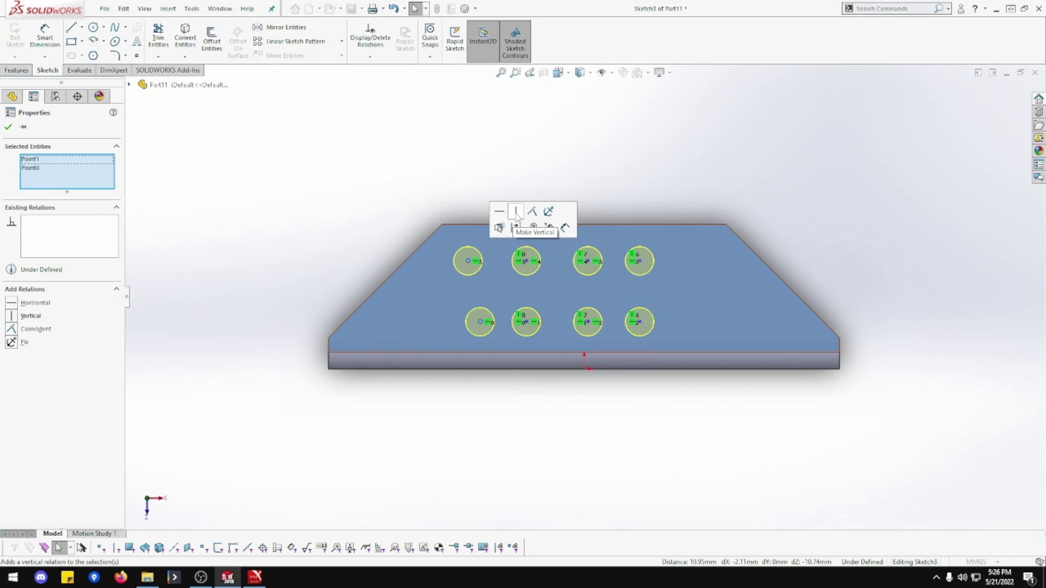
click(516, 213)
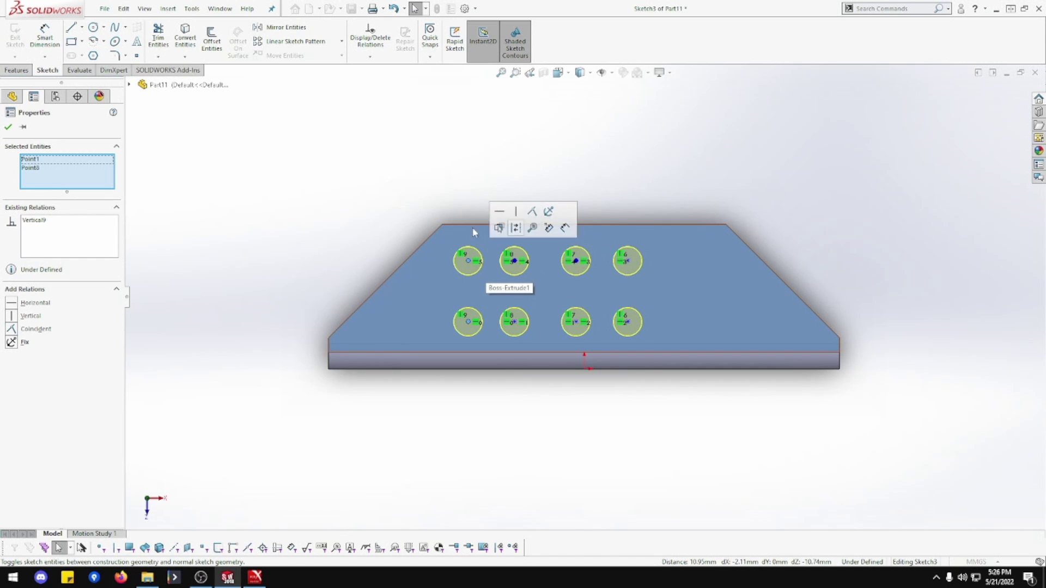
click(452, 202)
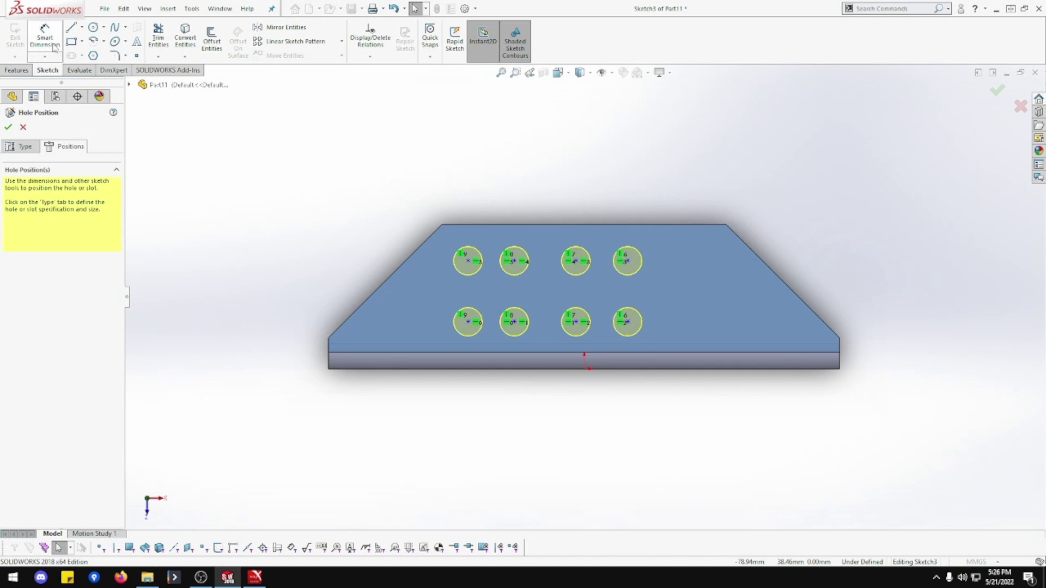
Step: Dimension the hole columns 10 mm apart across all four columns
right_drag(220, 200, 252, 154)
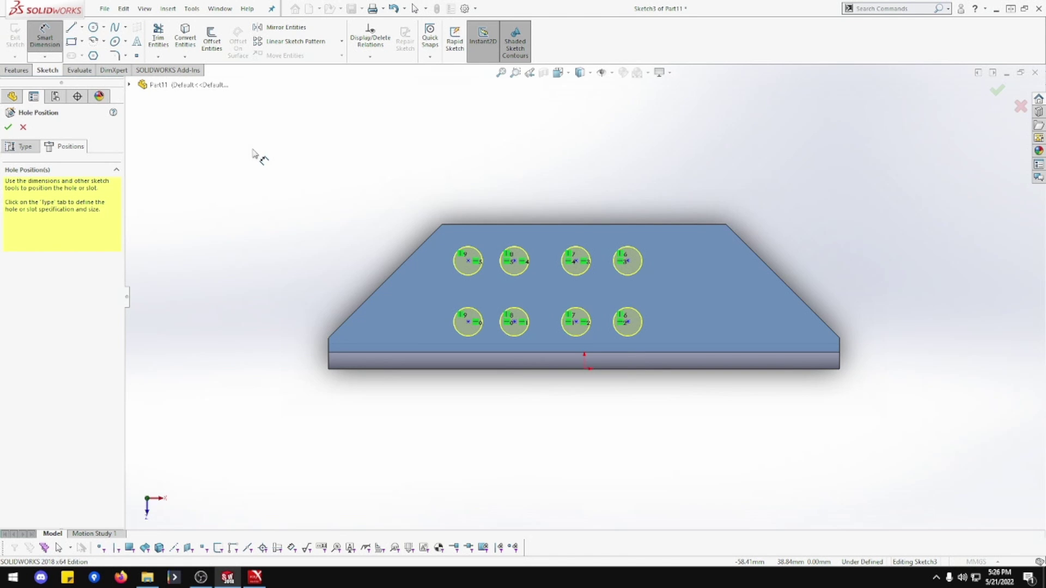
click(506, 264)
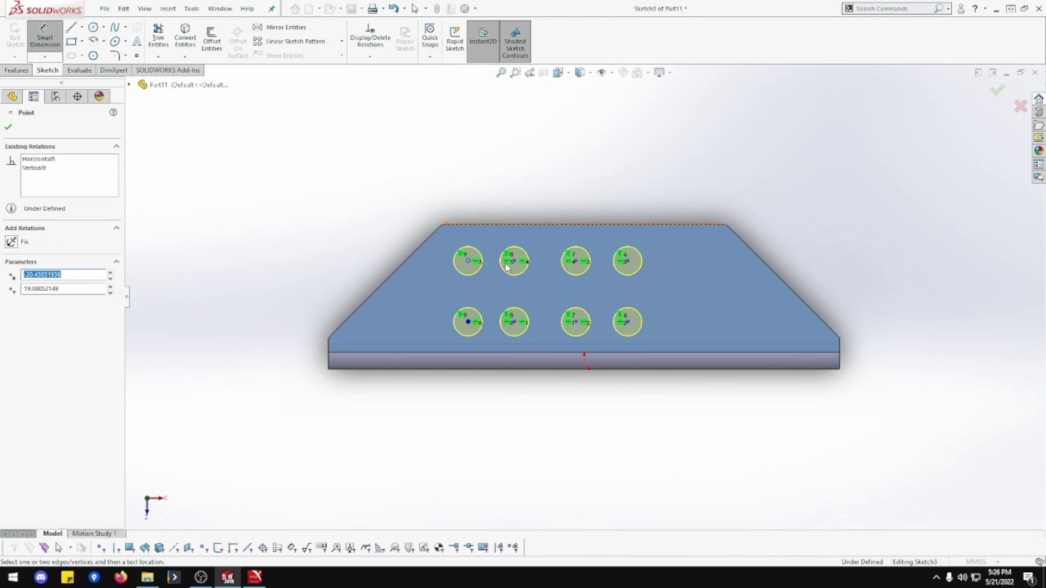
click(493, 184)
text(10)
key(Return)
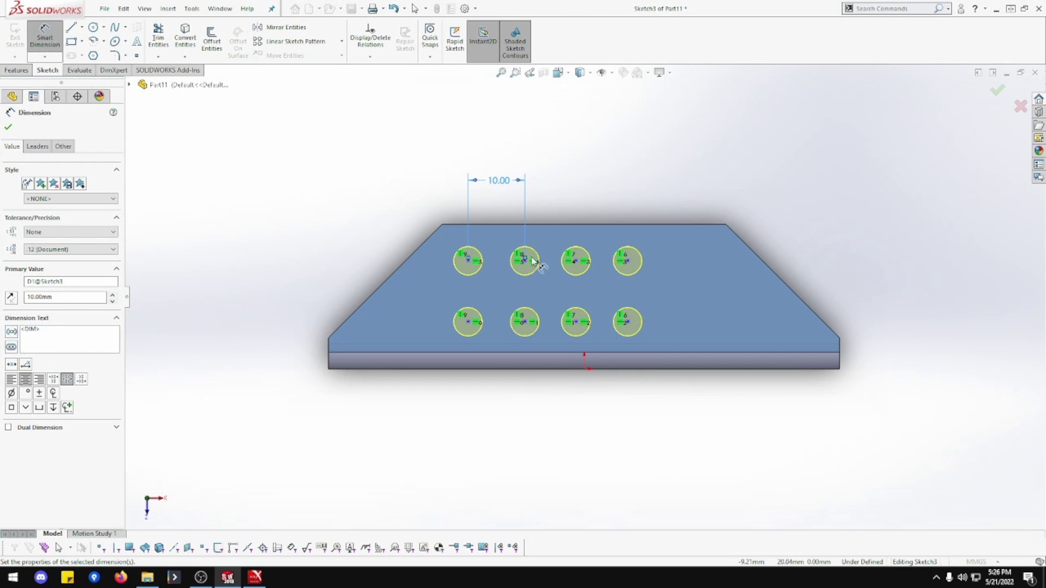
click(569, 263)
click(575, 261)
click(553, 188)
text(10)
key(Return)
click(582, 261)
click(627, 261)
click(608, 191)
key(Escape)
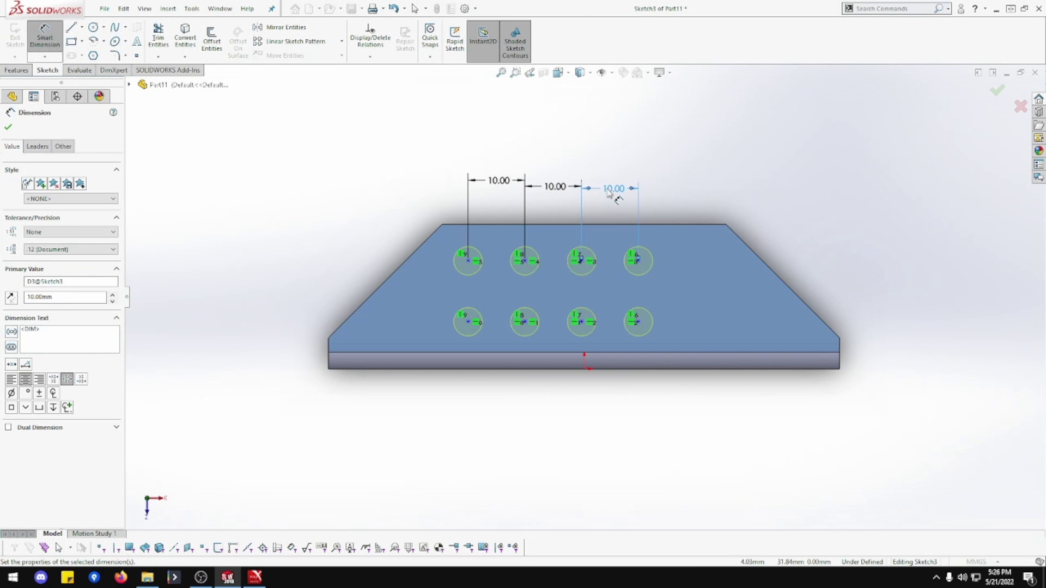
Step: Set the vertical gap between the two hole rows to 9.50 mm
click(637, 261)
click(638, 321)
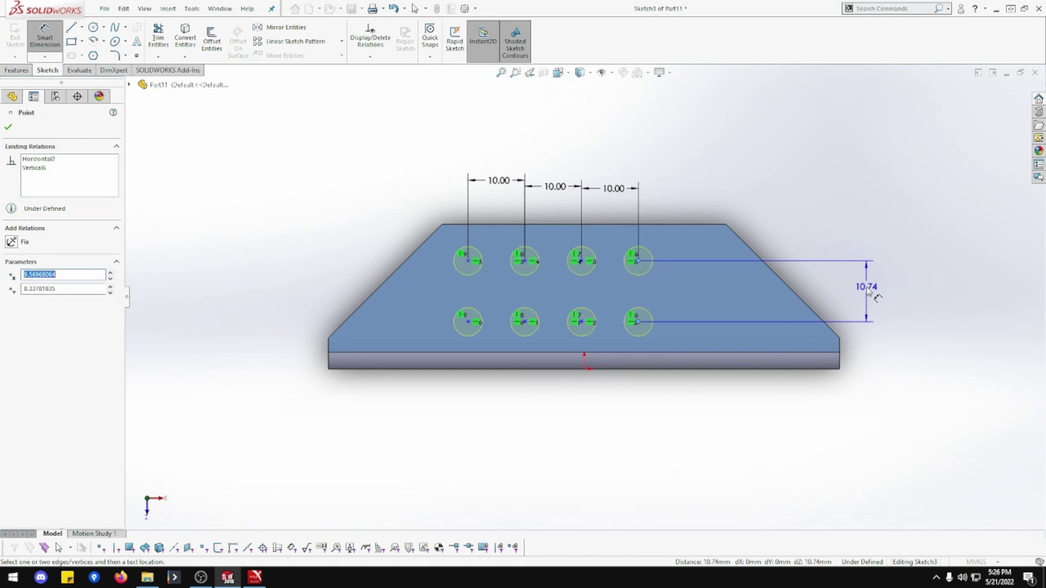
click(867, 287)
key(Return)
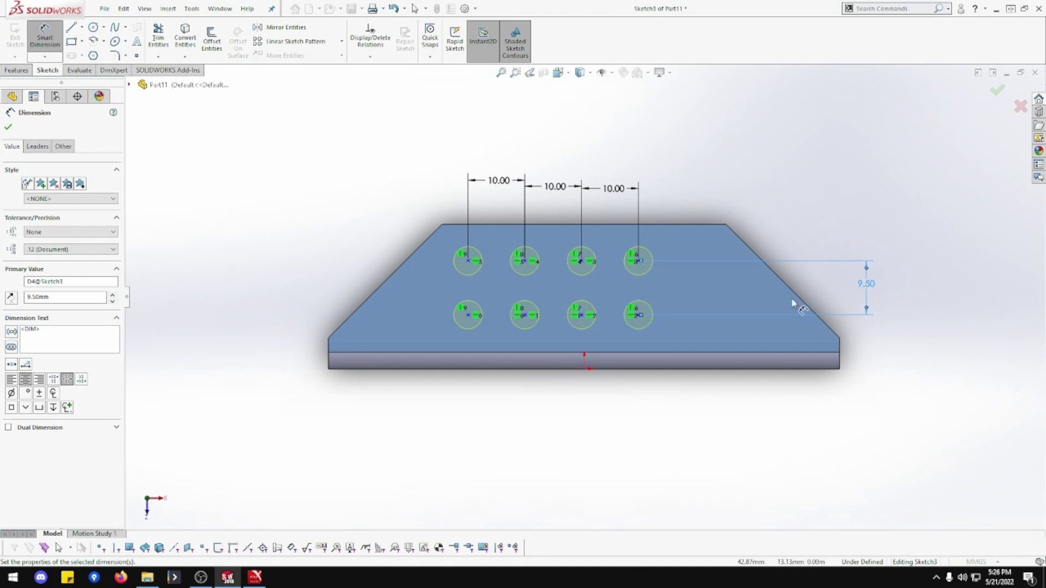
Step: Place the bottom hole row 8.50 mm above the part's bottom edge
click(641, 317)
click(640, 371)
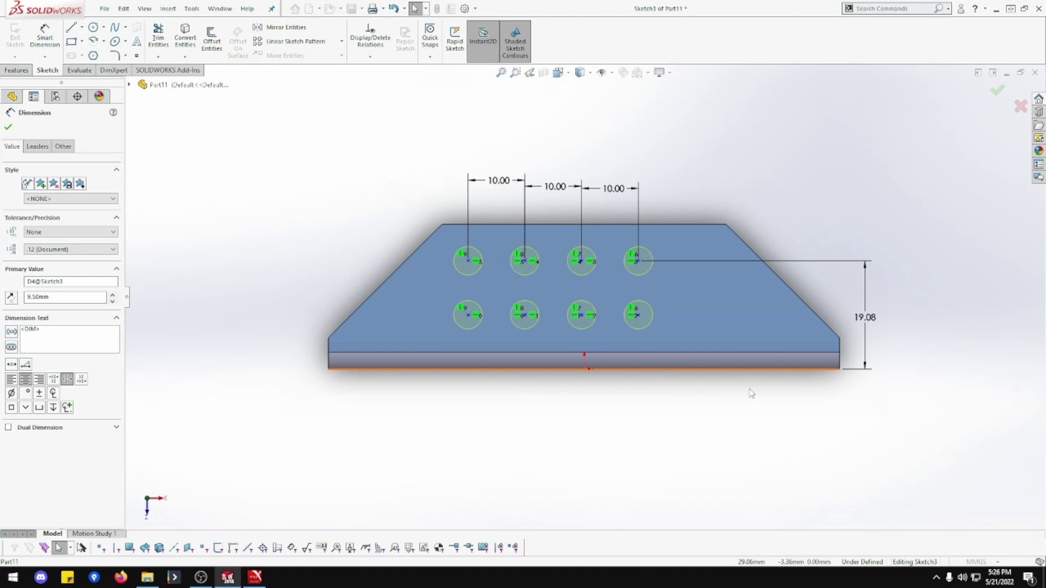
key(Escape)
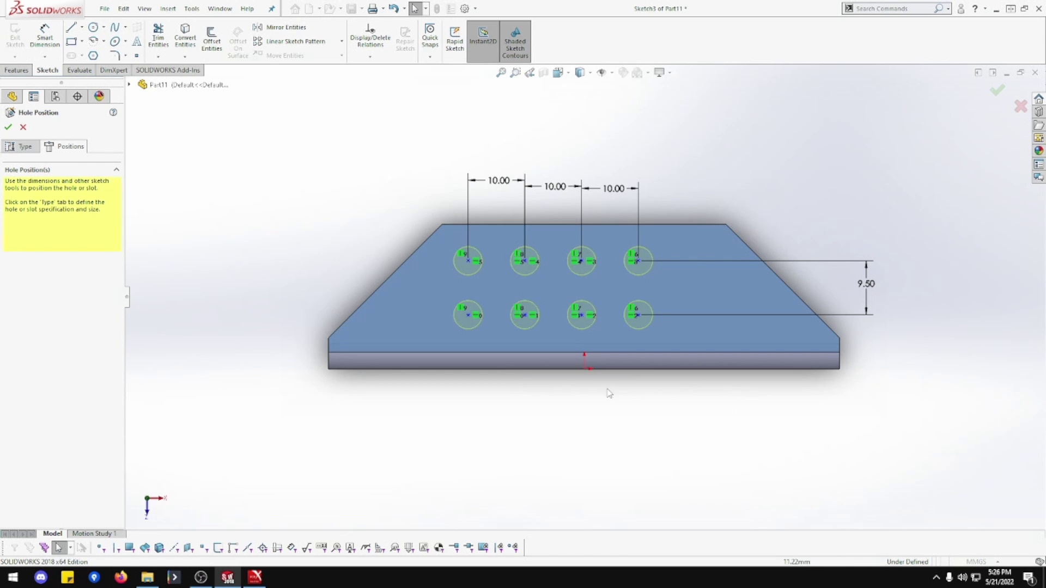
click(59, 46)
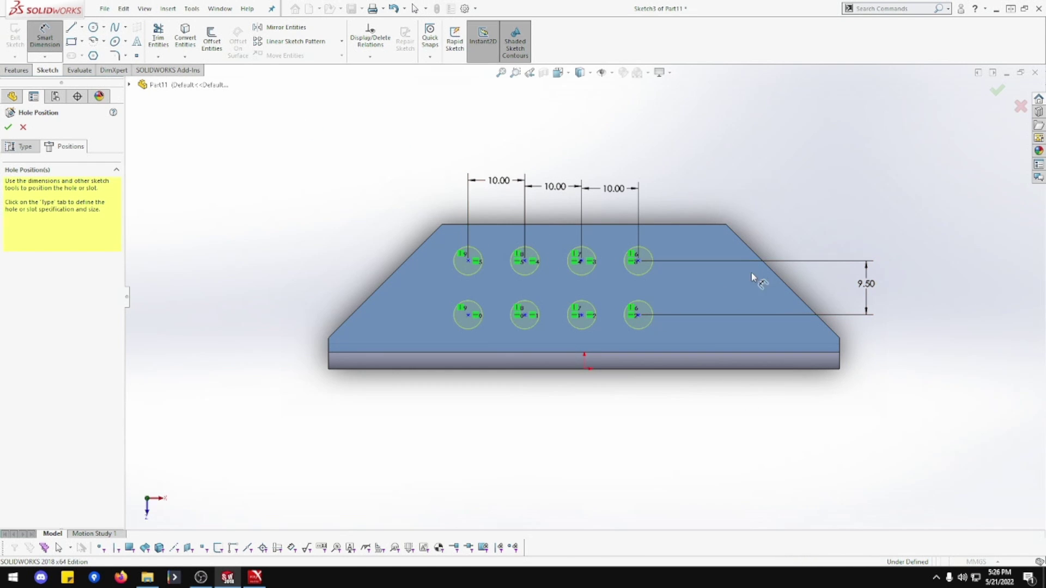
click(635, 315)
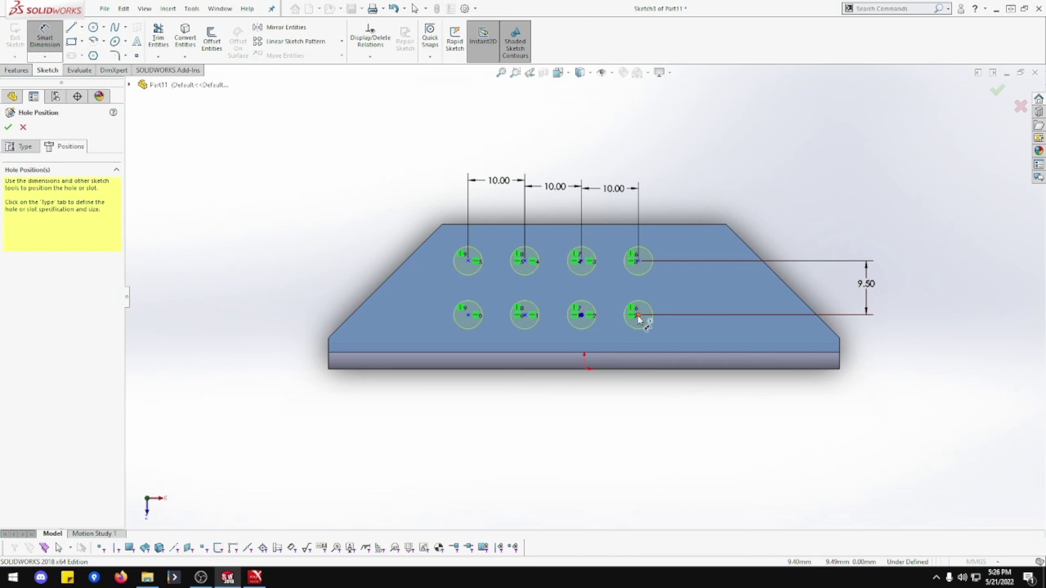
click(637, 315)
click(639, 370)
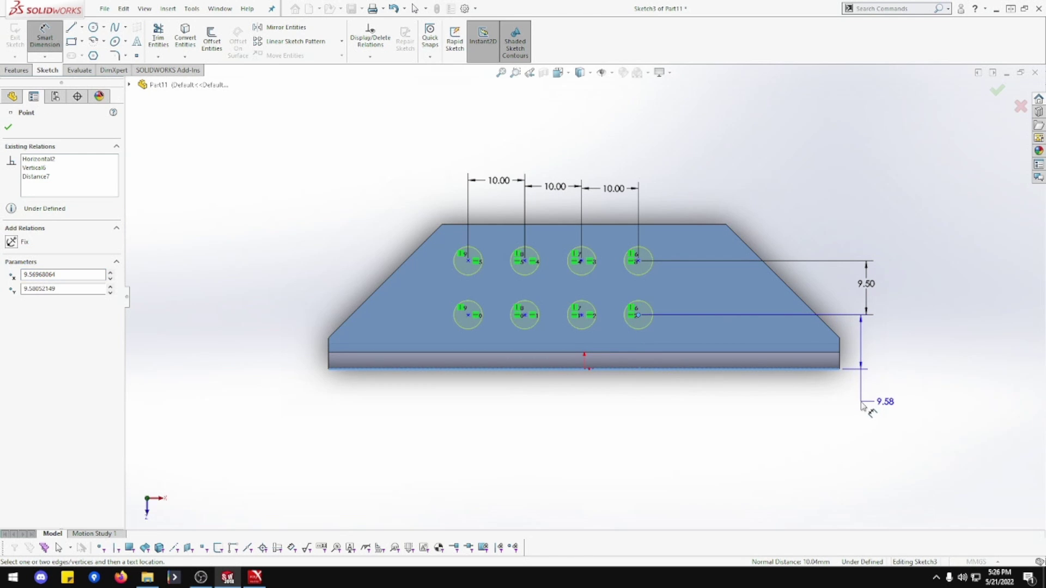
click(862, 406)
text(8.5)
key(Return)
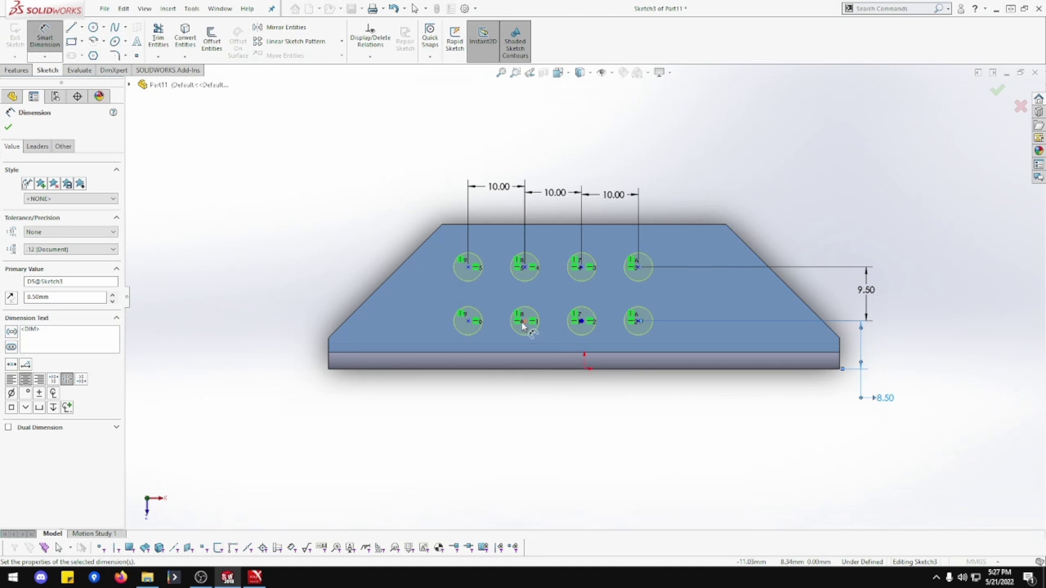
Step: Offset the holes 5 mm horizontally from the origin and cut the eight holes
click(572, 370)
click(585, 370)
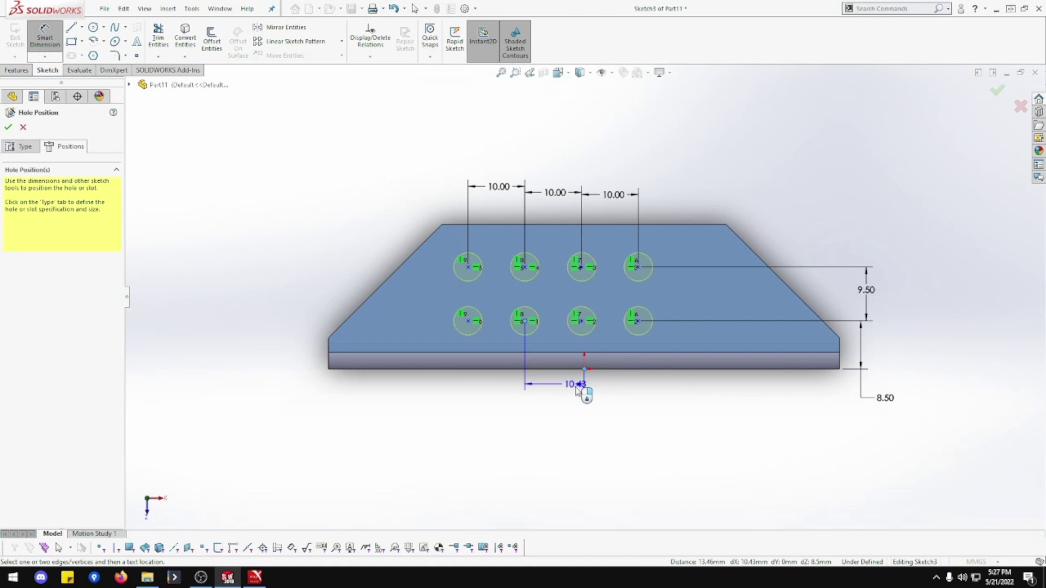
click(583, 417)
text(5)
key(Return)
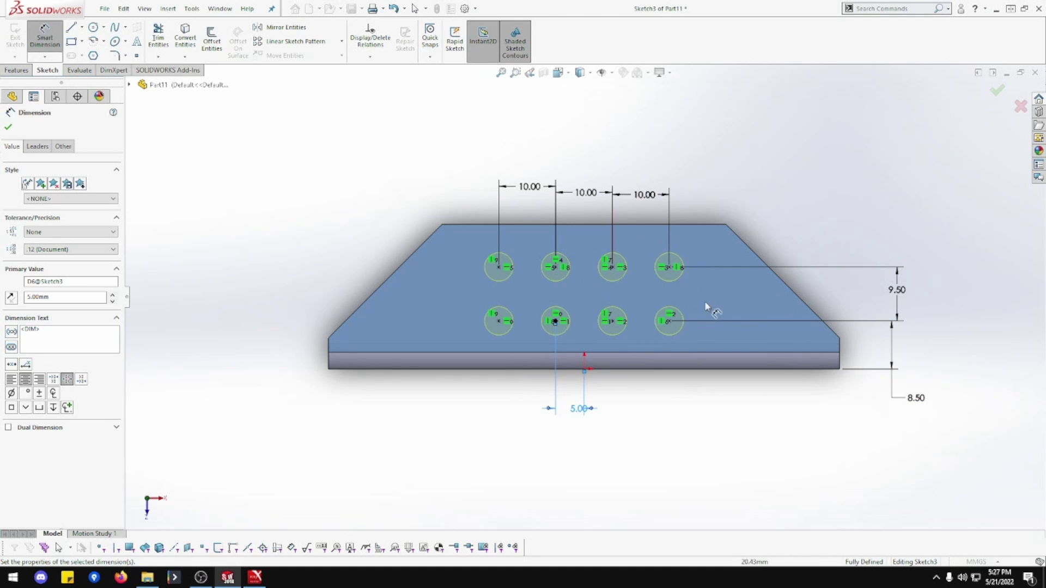
click(8, 126)
click(8, 127)
Step: Turn the view Normal To the other flange's outer face
middle_drag(349, 191, 371, 133)
click(435, 346)
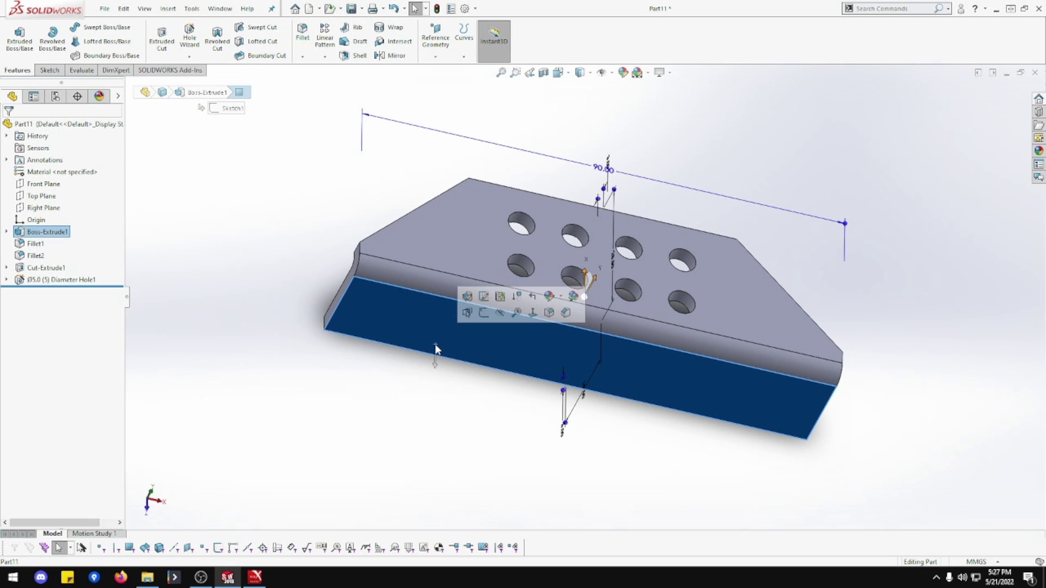
click(585, 279)
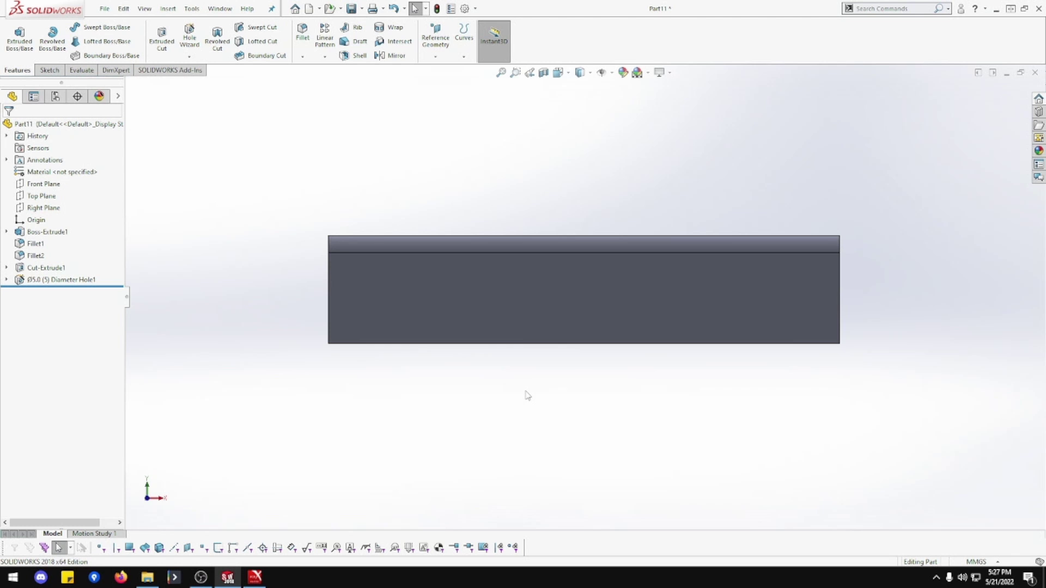
Step: Set a 5 mm fillet radius, clear the wrong face, and select both outer flange corner edges
middle_drag(527, 395, 577, 348)
click(302, 32)
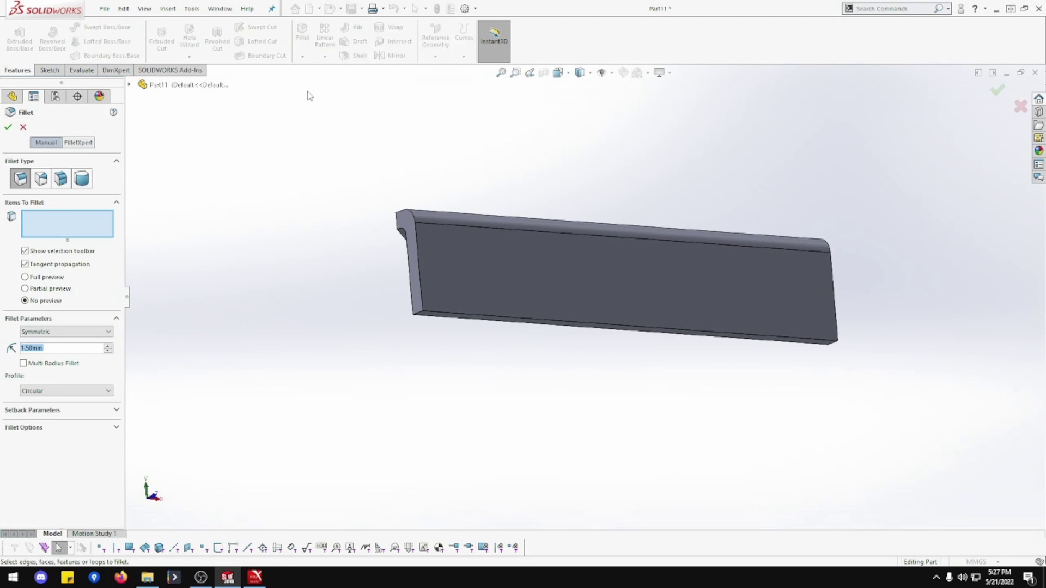
text(5)
key(Return)
click(418, 316)
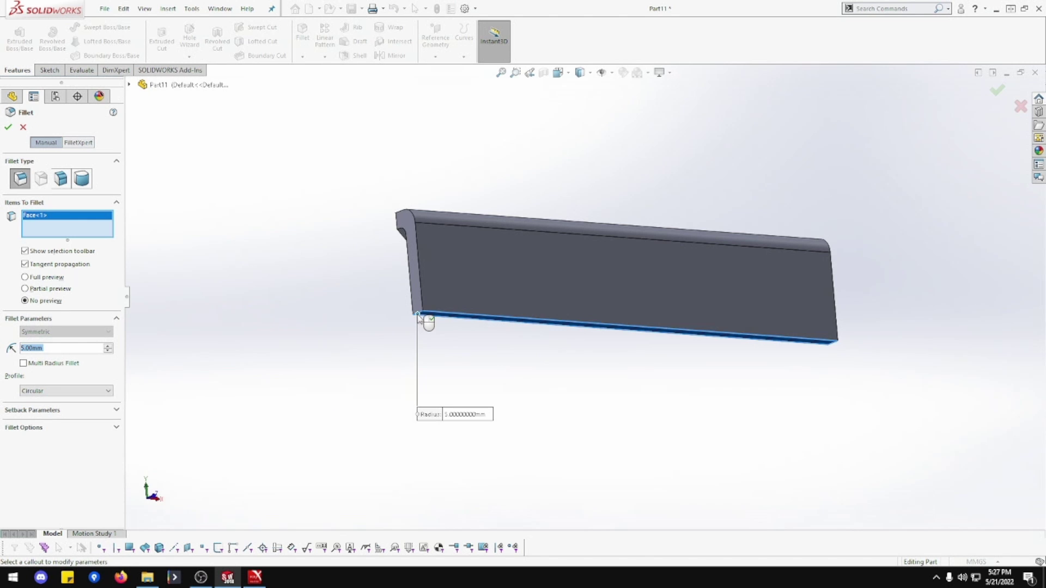
right_click(69, 218)
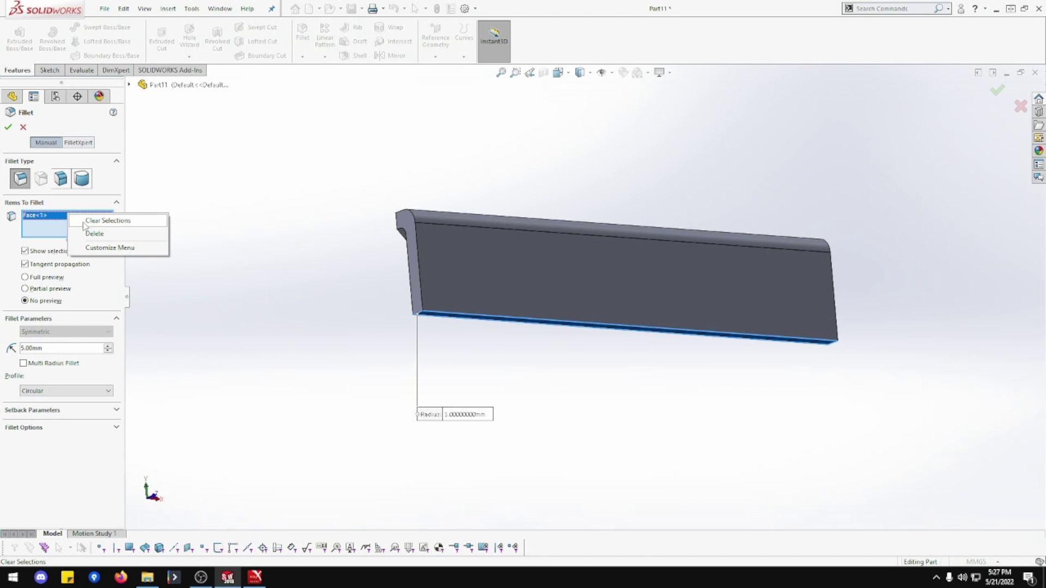
click(86, 226)
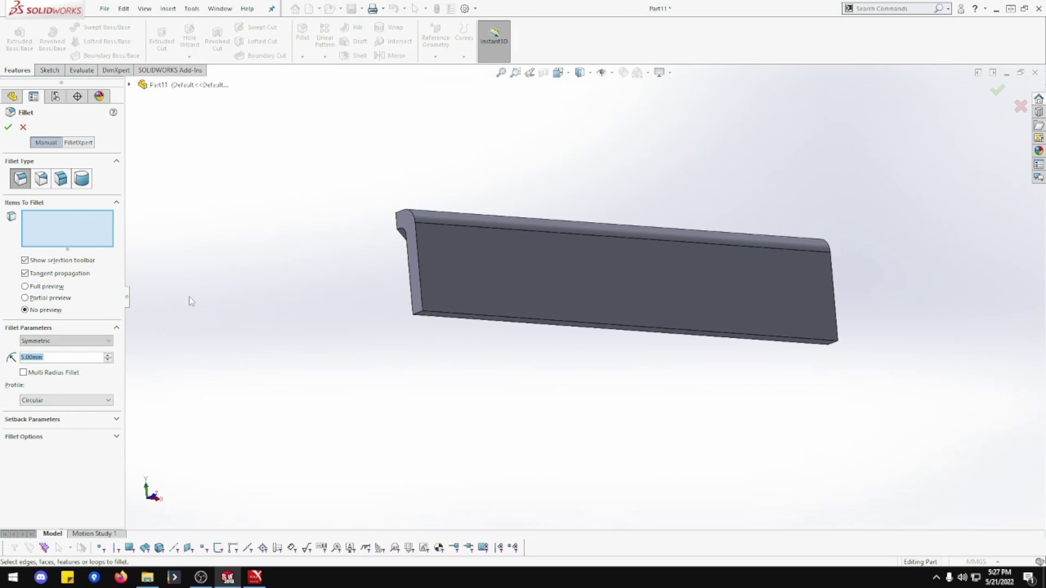
click(418, 314)
middle_drag(618, 368, 671, 356)
click(651, 334)
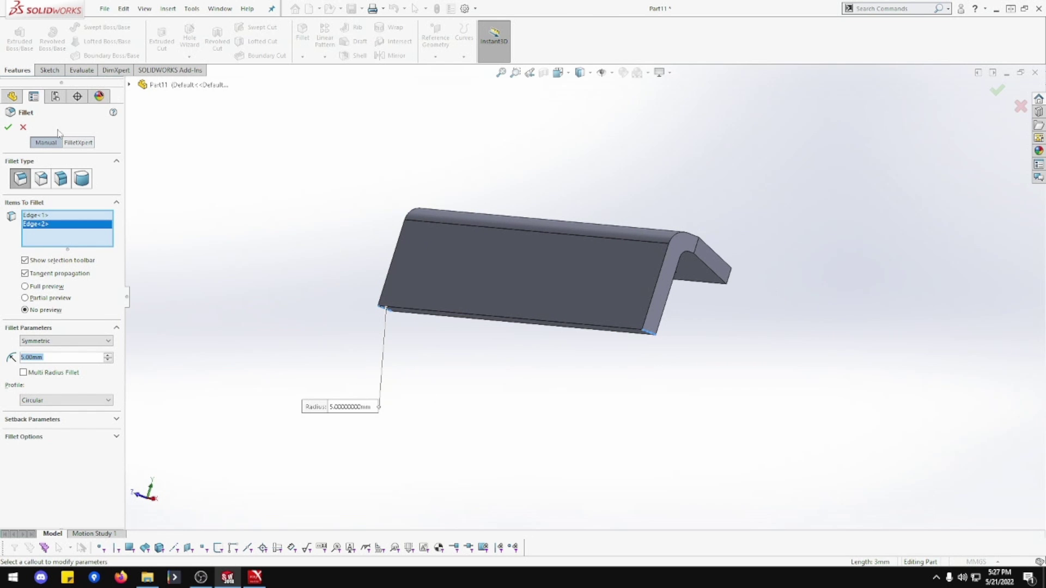
Step: Apply the 5 mm corner fillet and view the flange face straight on
click(8, 127)
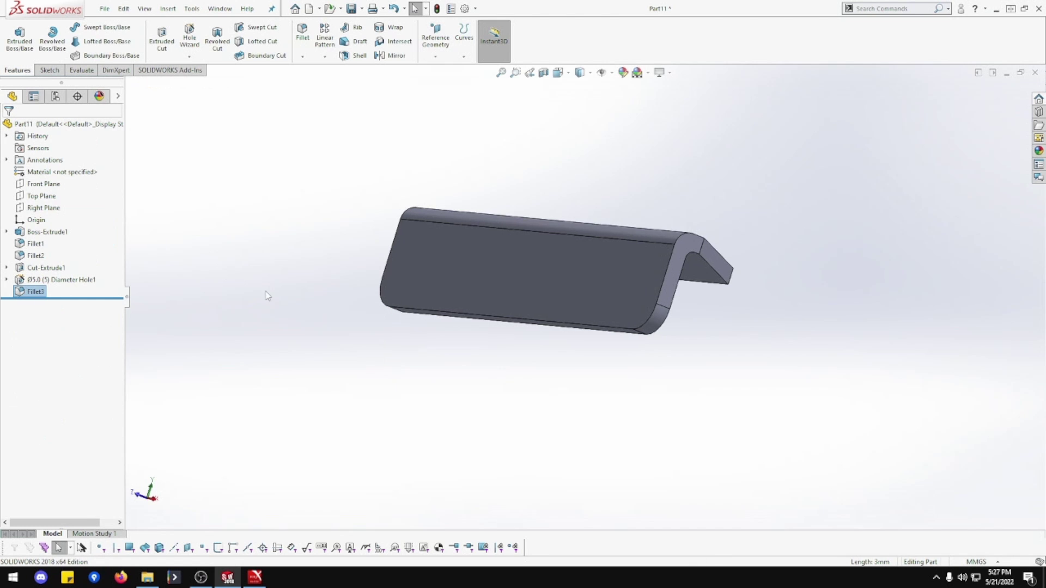
middle_drag(269, 298, 428, 300)
right_click(427, 300)
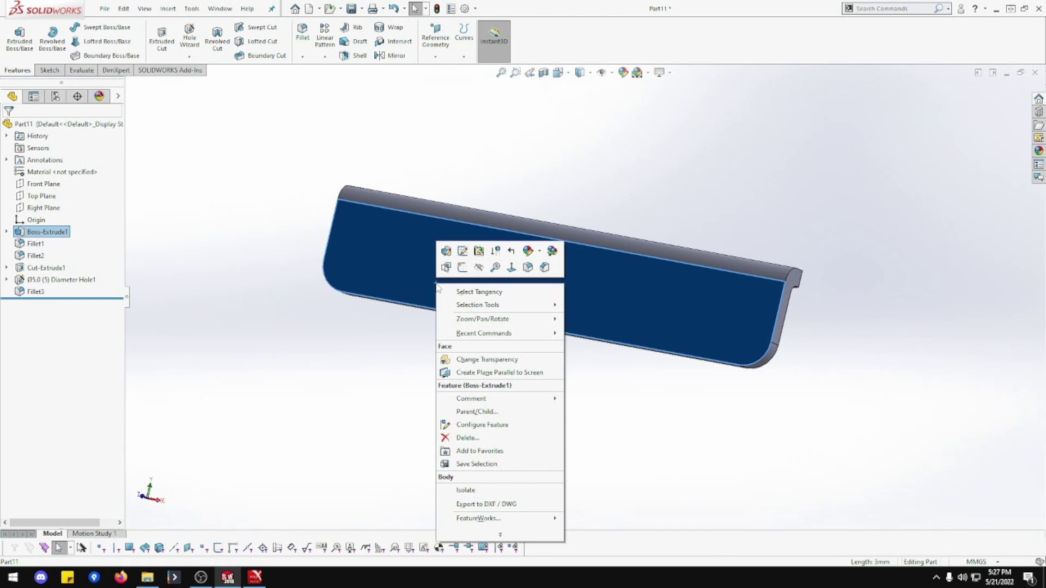
click(519, 270)
click(522, 385)
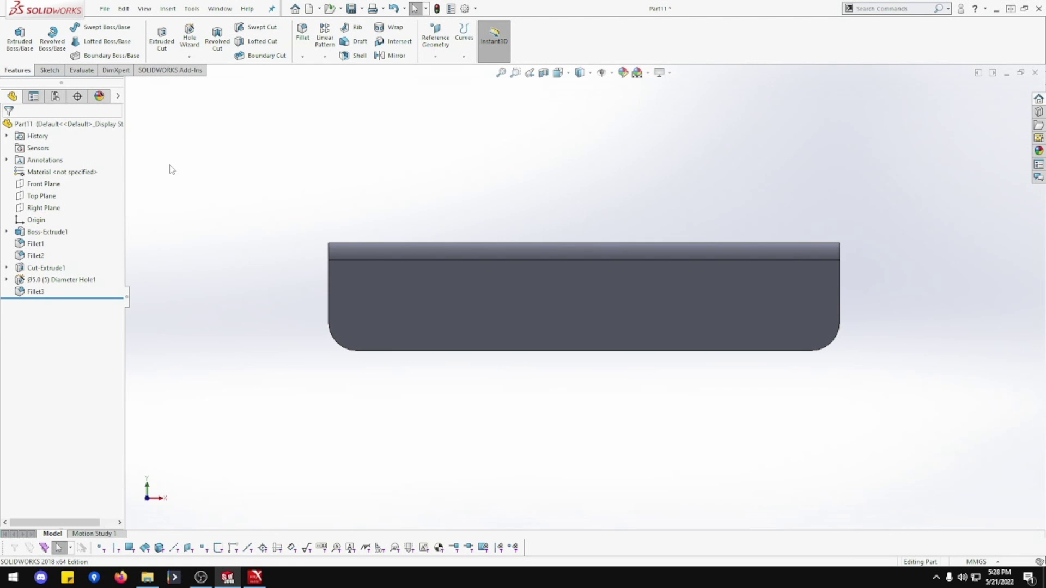
click(186, 37)
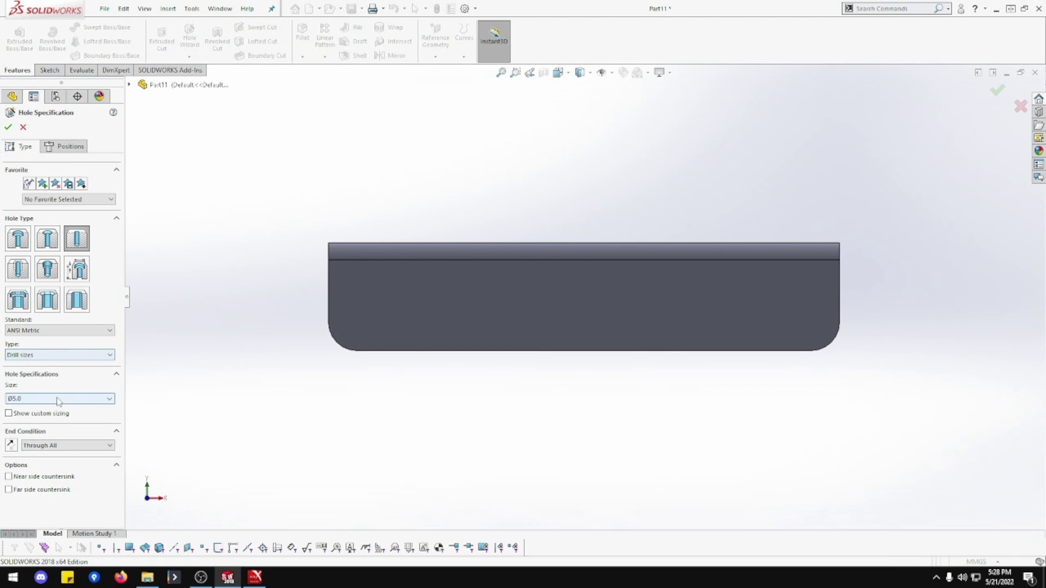
Step: Place five hole points along the flange from the left corner to the right
click(67, 148)
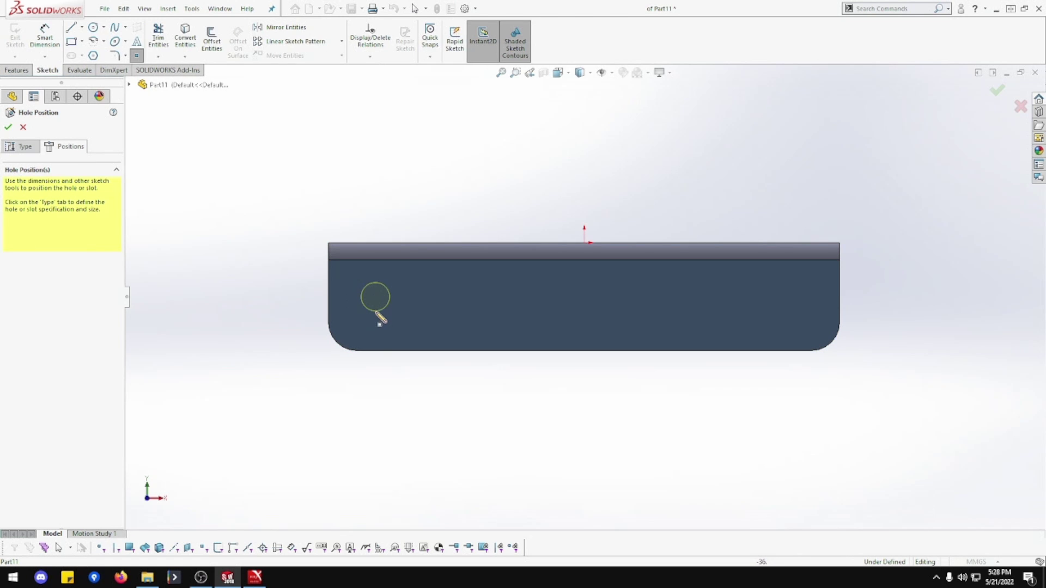
click(376, 312)
click(451, 316)
click(559, 316)
click(647, 321)
click(707, 322)
key(Escape)
Step: Make the five hole centres horizontal with one another
ctrl+click(646, 321)
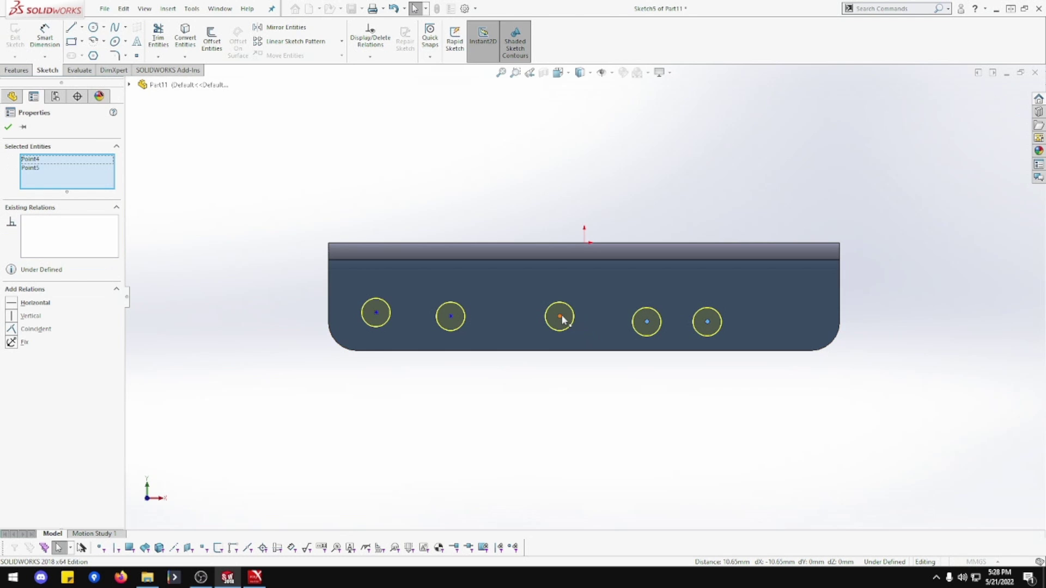
ctrl+click(561, 316)
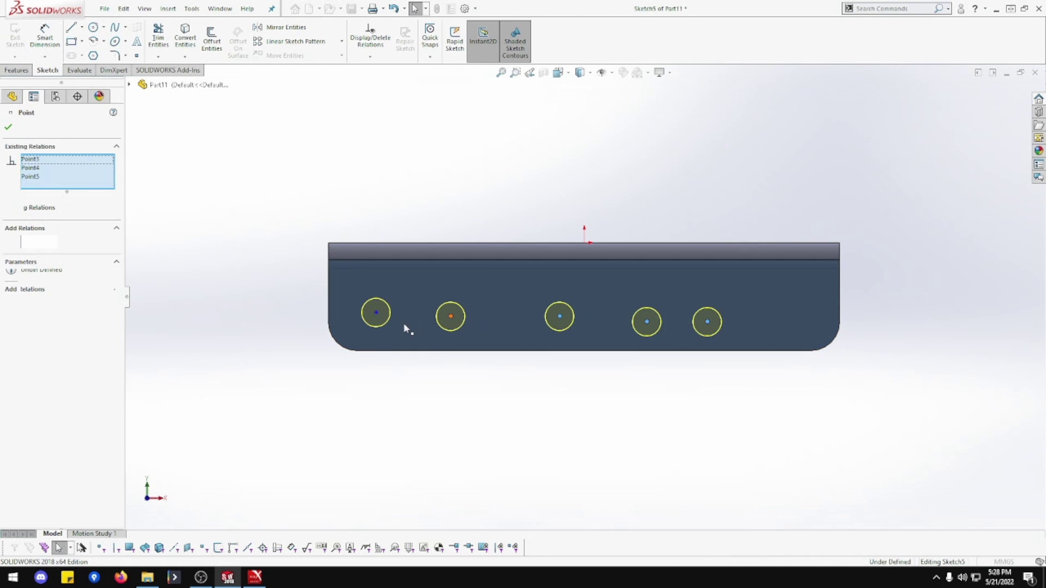
ctrl+click(376, 312)
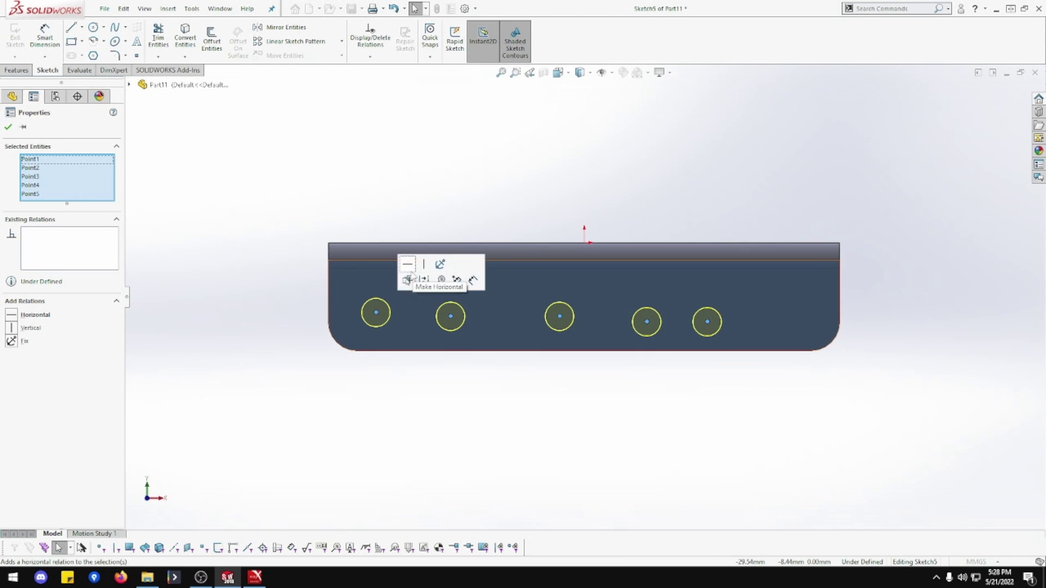
click(407, 266)
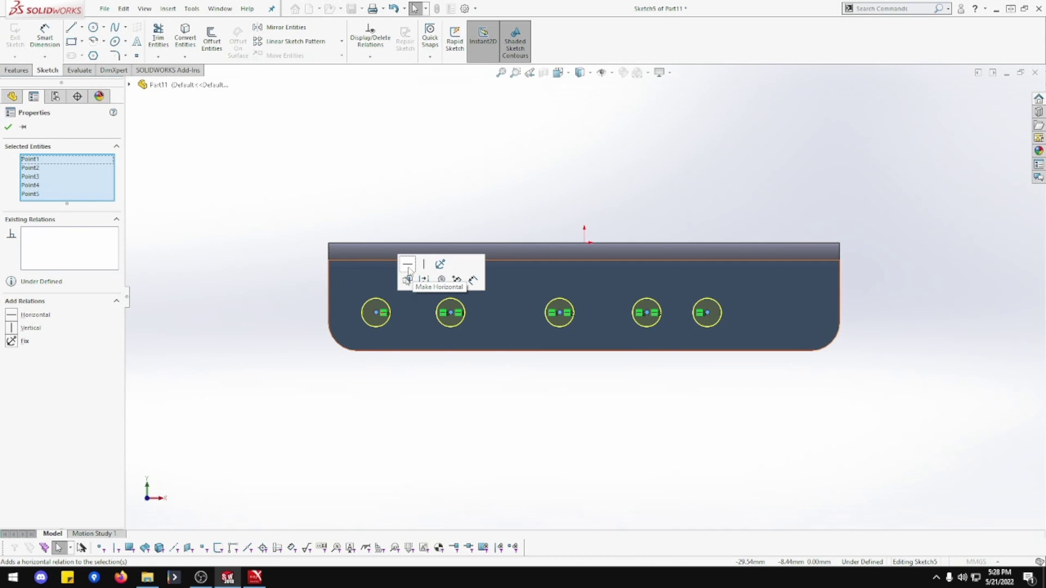
click(423, 367)
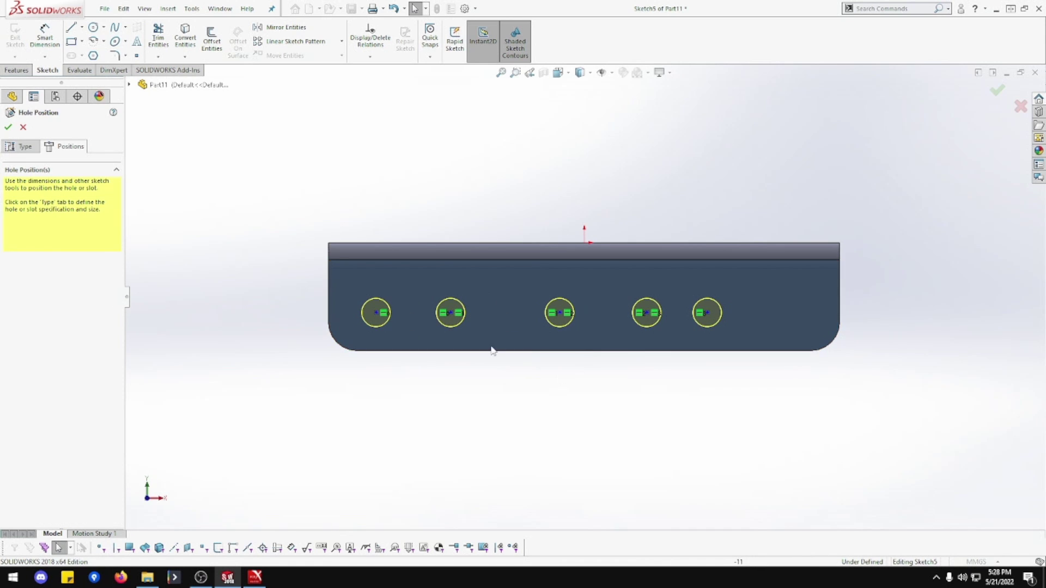
key(d)
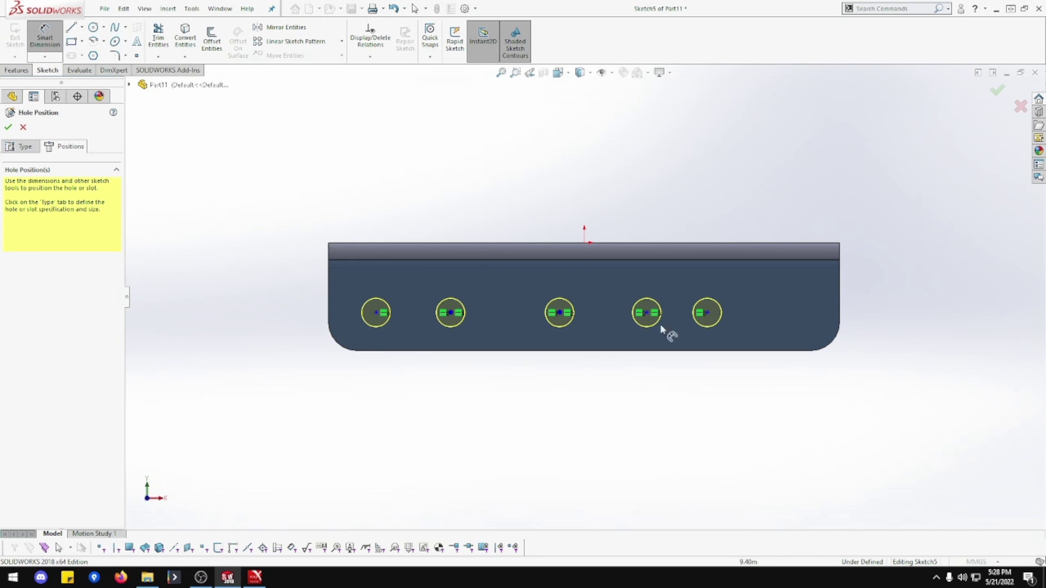
Step: Space the first three hole centres 19 mm apart
click(451, 313)
click(375, 314)
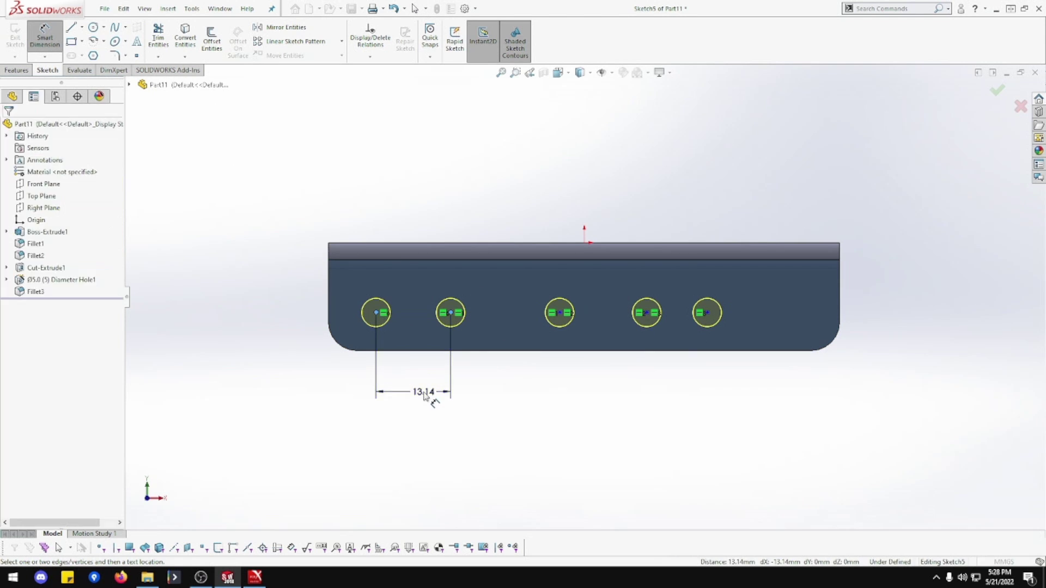
click(426, 396)
text(19)
key(Return)
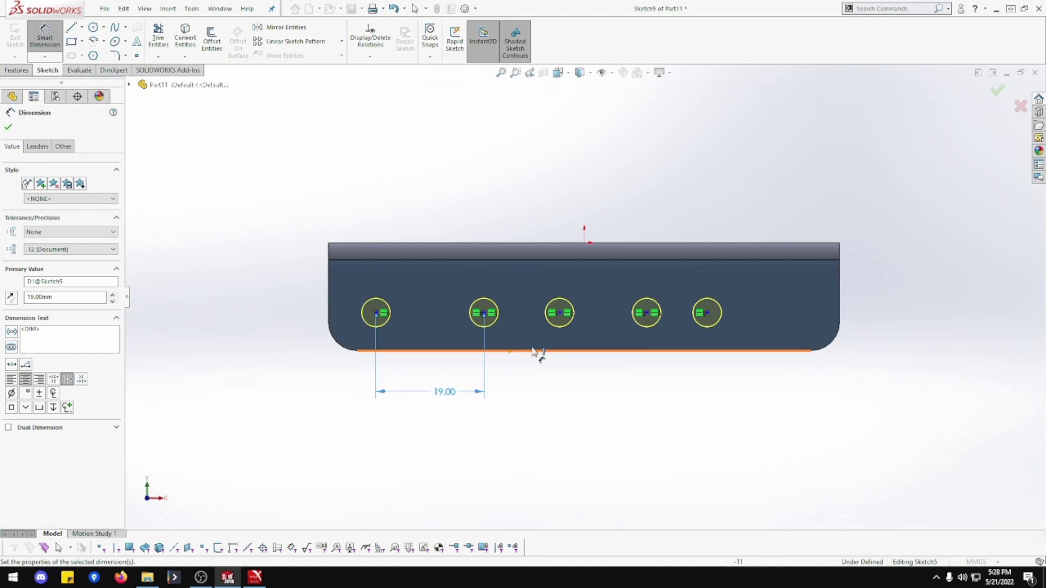
click(560, 314)
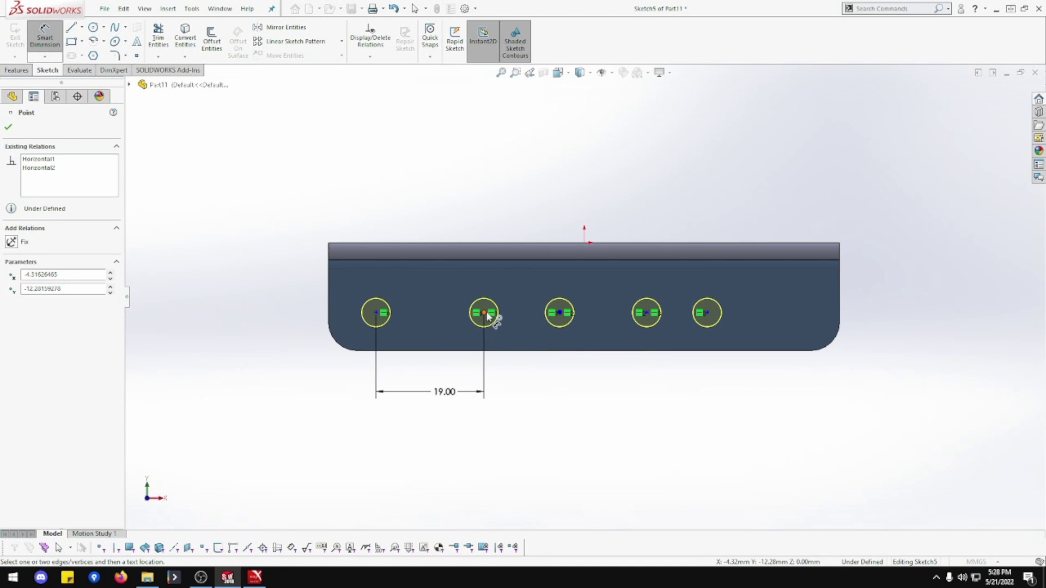
click(484, 314)
click(526, 398)
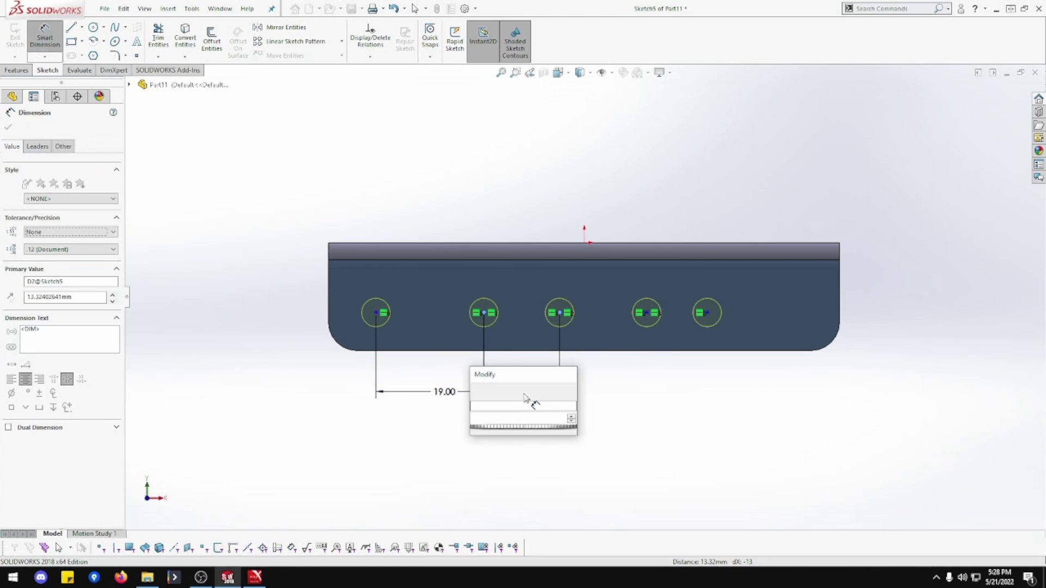
text(19)
key(Return)
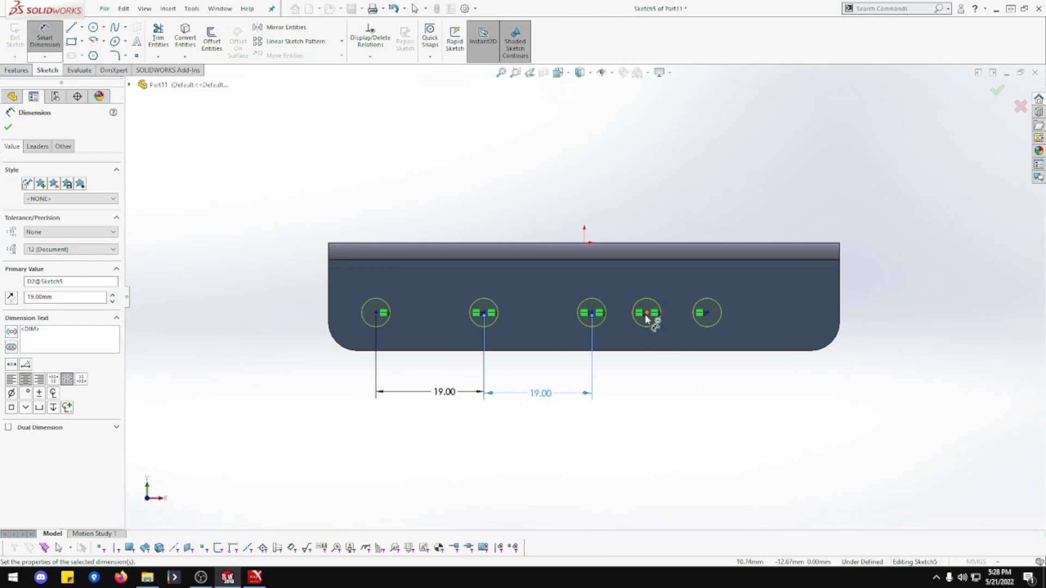
Step: Set 19 mm spacing between holes four and five, and holes three and four
click(646, 315)
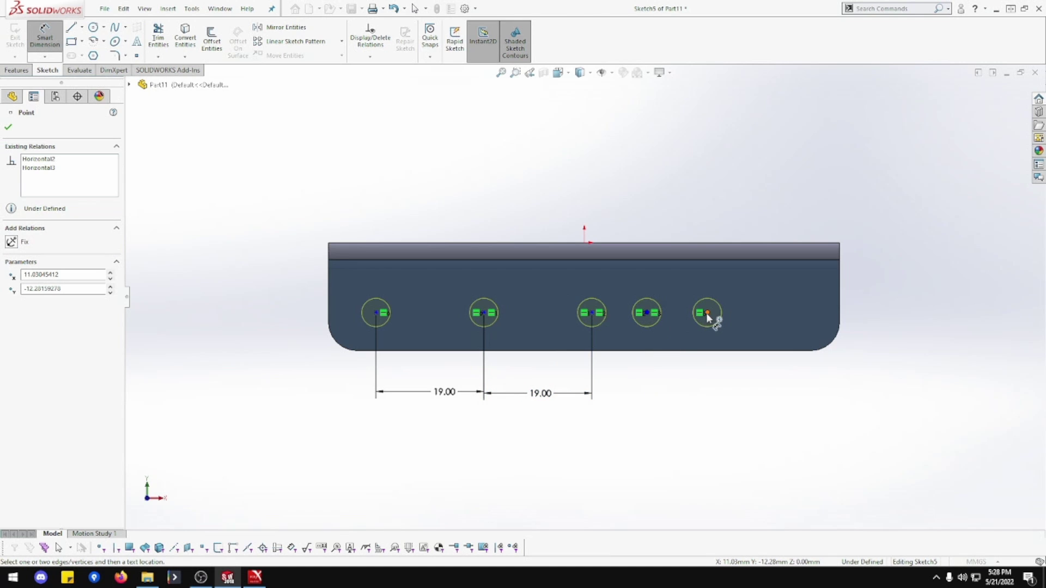
click(707, 315)
click(674, 398)
text(19)
key(Return)
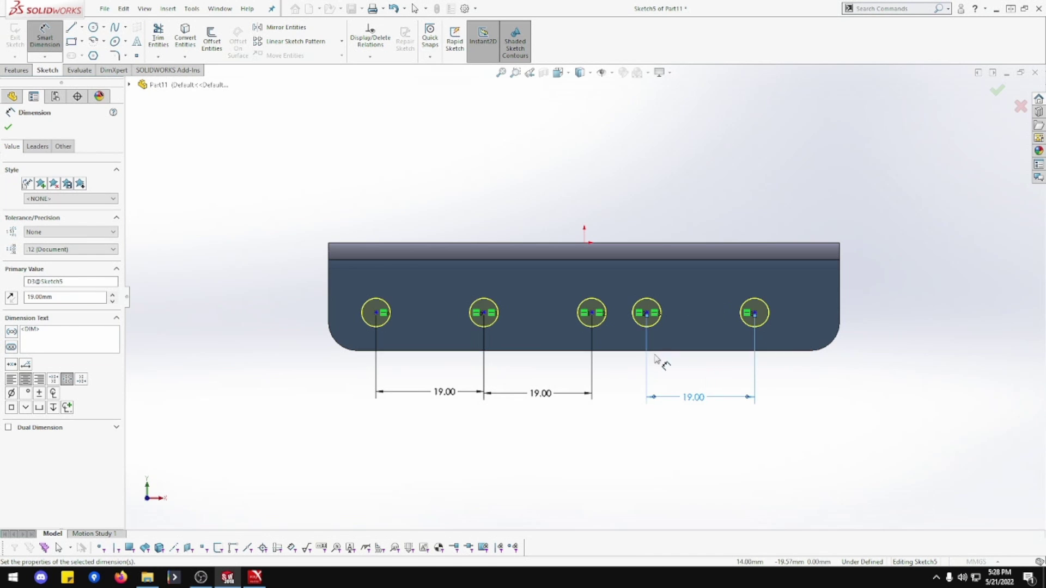
click(647, 314)
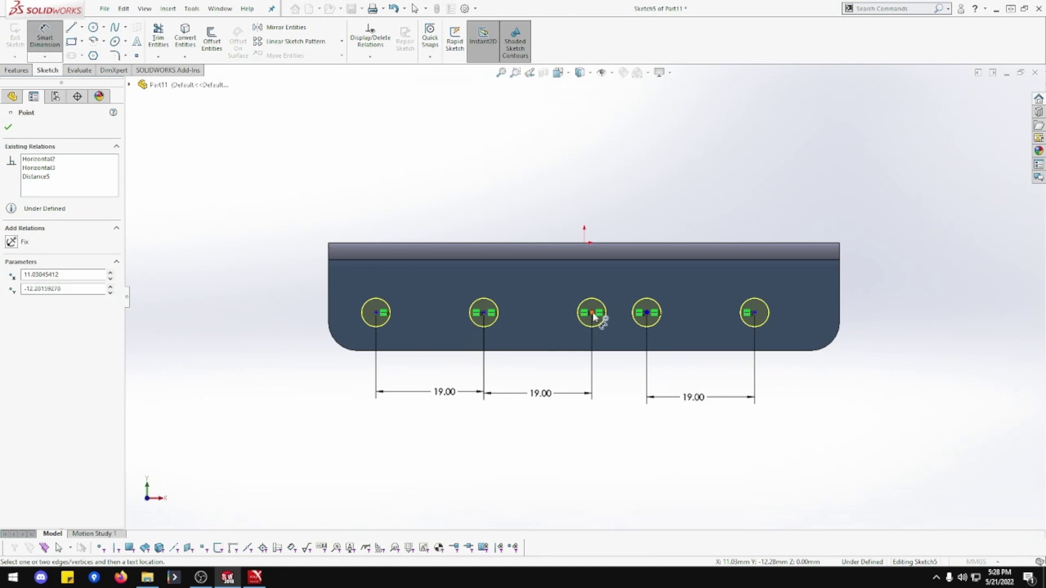
click(592, 314)
click(612, 392)
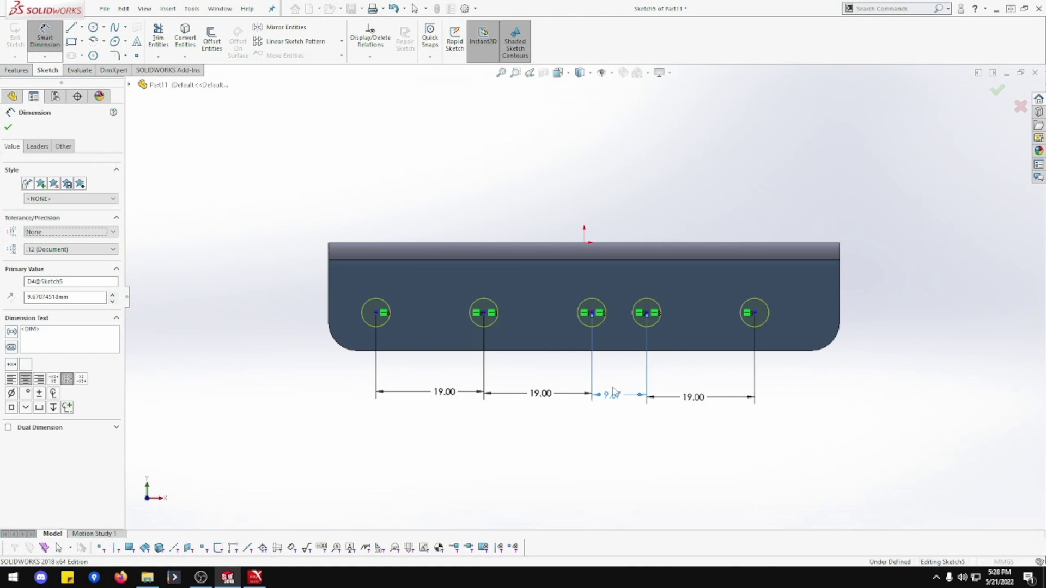
text(19)
key(Return)
key(Escape)
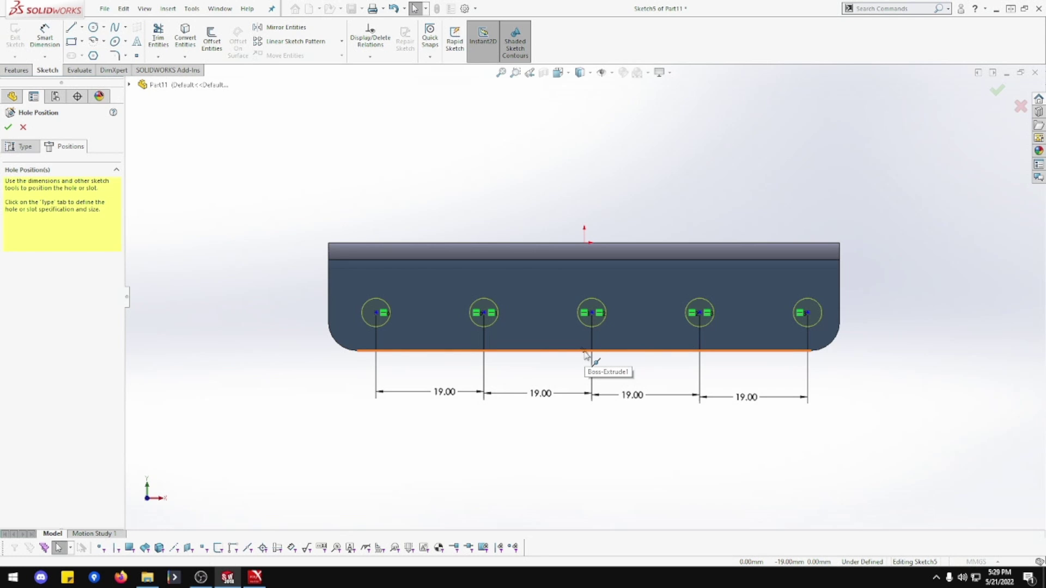
Step: Add a point on the bottom edge and make it vertical with the middle hole centre
click(584, 351)
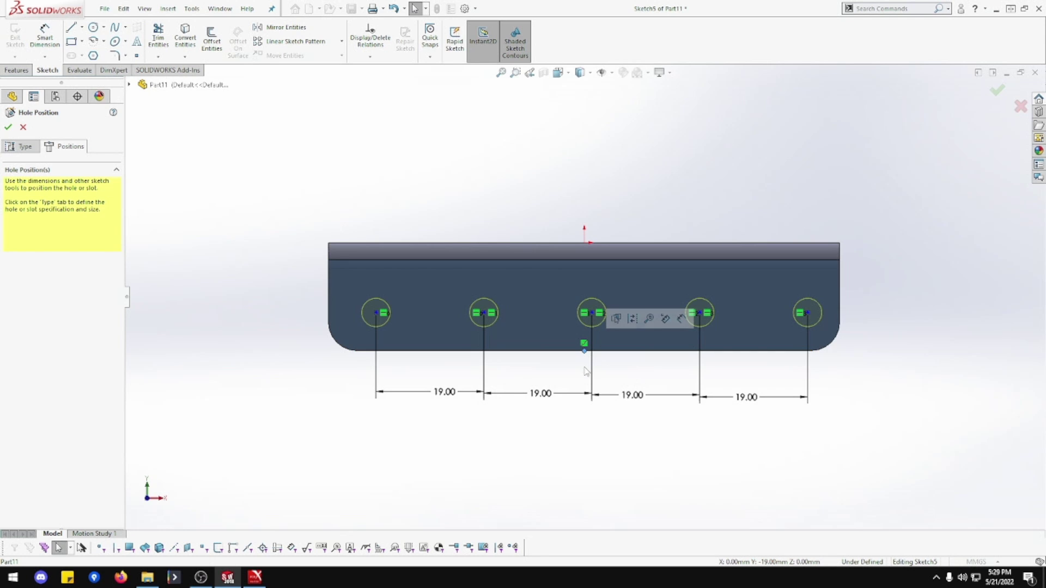
click(592, 314)
ctrl+click(584, 350)
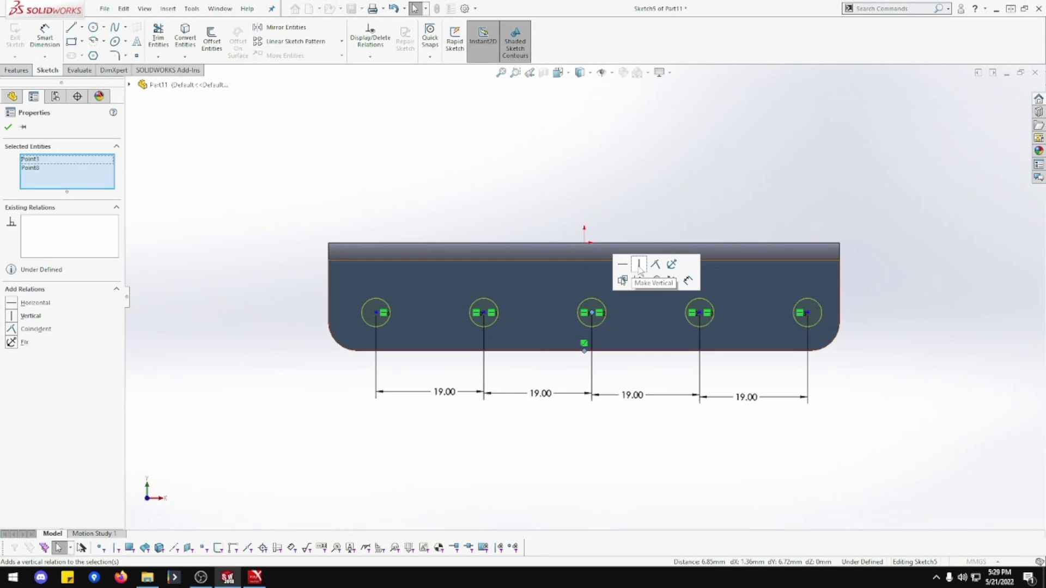
click(639, 265)
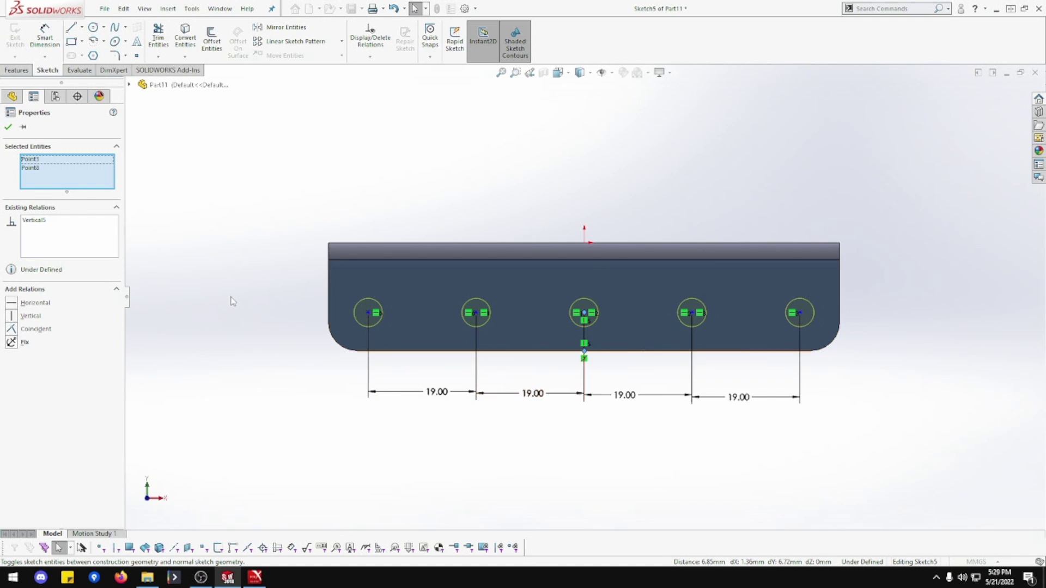
Step: Dimension the left hole centre 10 mm below the flange's top edge
click(45, 37)
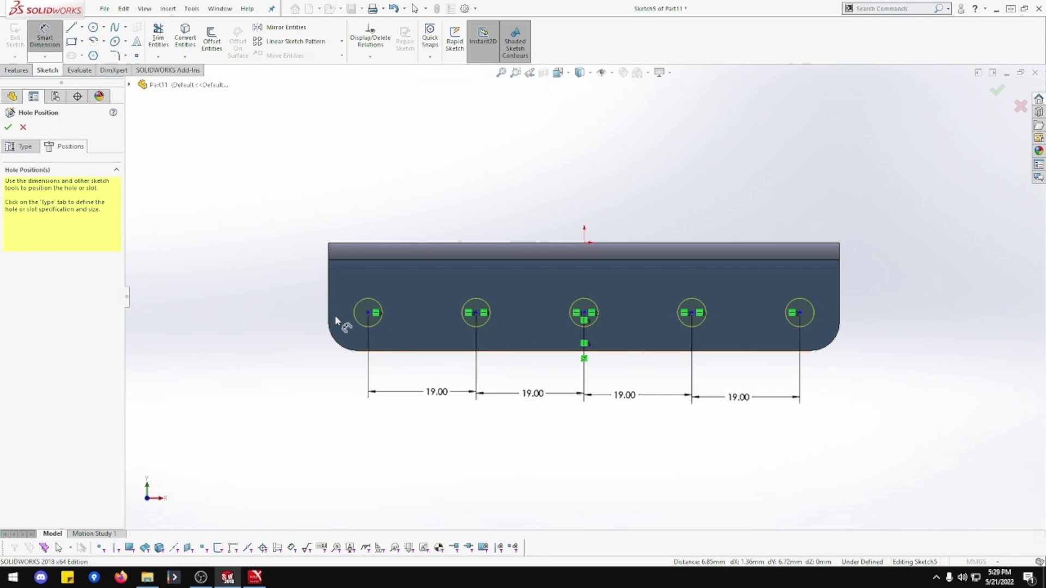
click(368, 313)
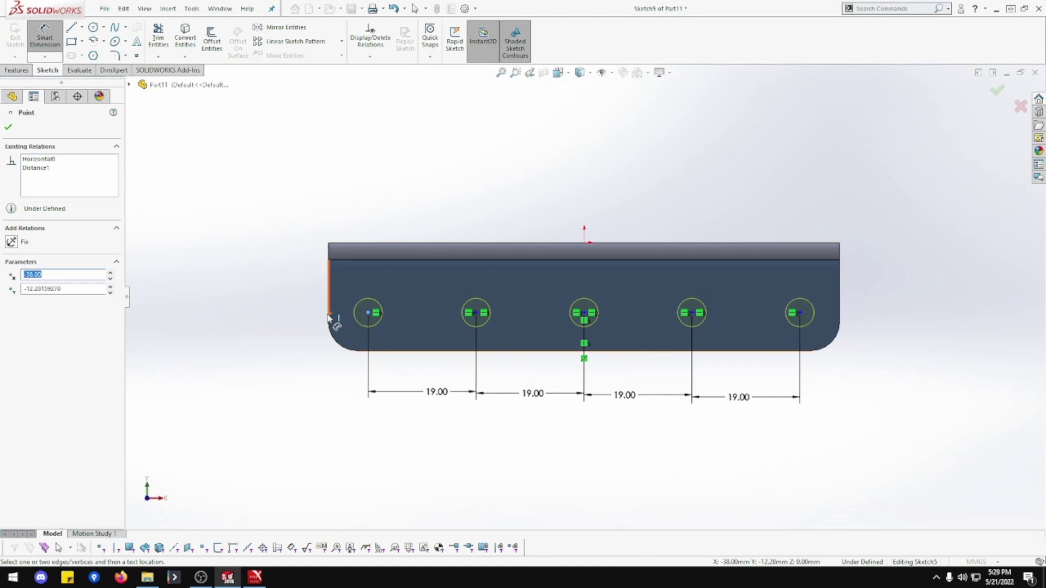
click(328, 318)
key(Escape)
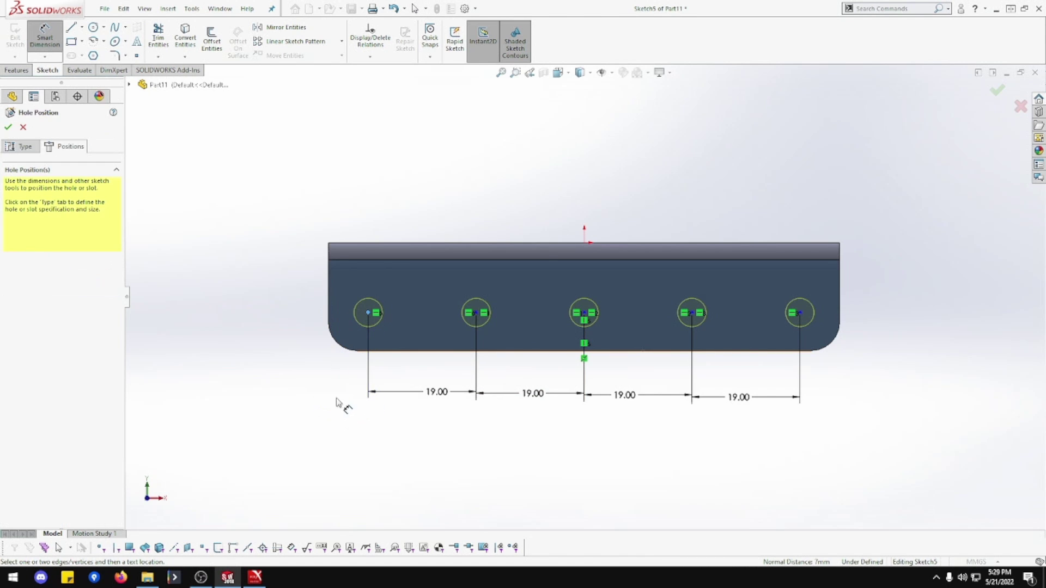
click(368, 314)
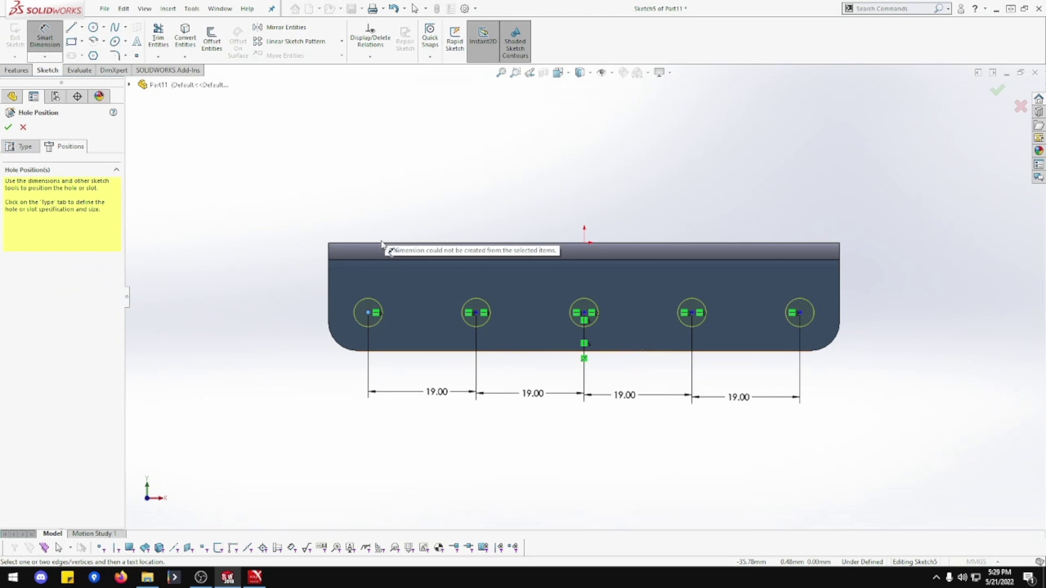
click(381, 243)
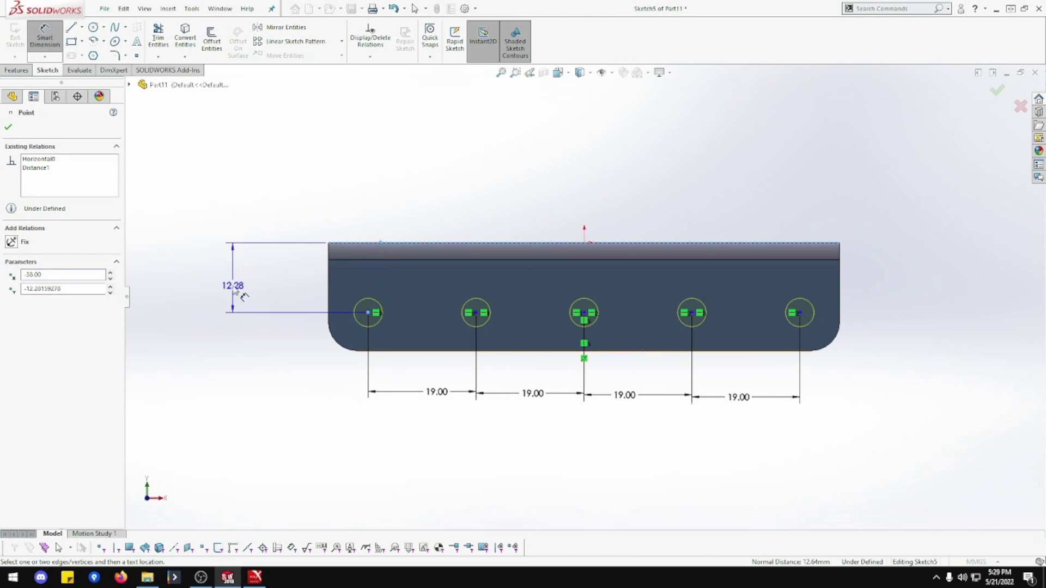
click(246, 297)
text(10)
key(Return)
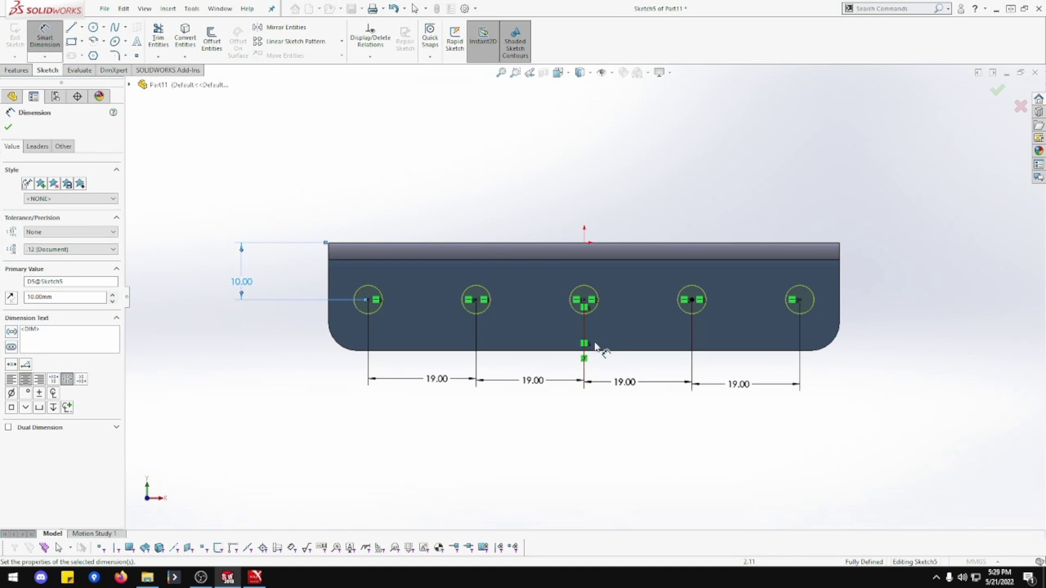
click(799, 301)
click(839, 307)
key(Escape)
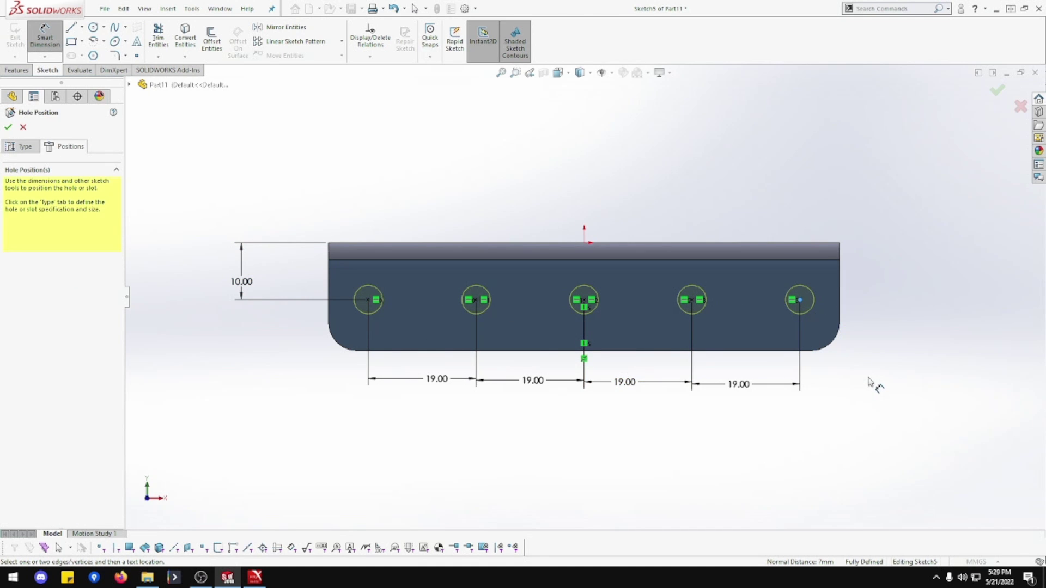
Step: Cut the five 5 mm flange holes and view the whole part
click(8, 128)
middle_drag(301, 222, 327, 263)
click(501, 72)
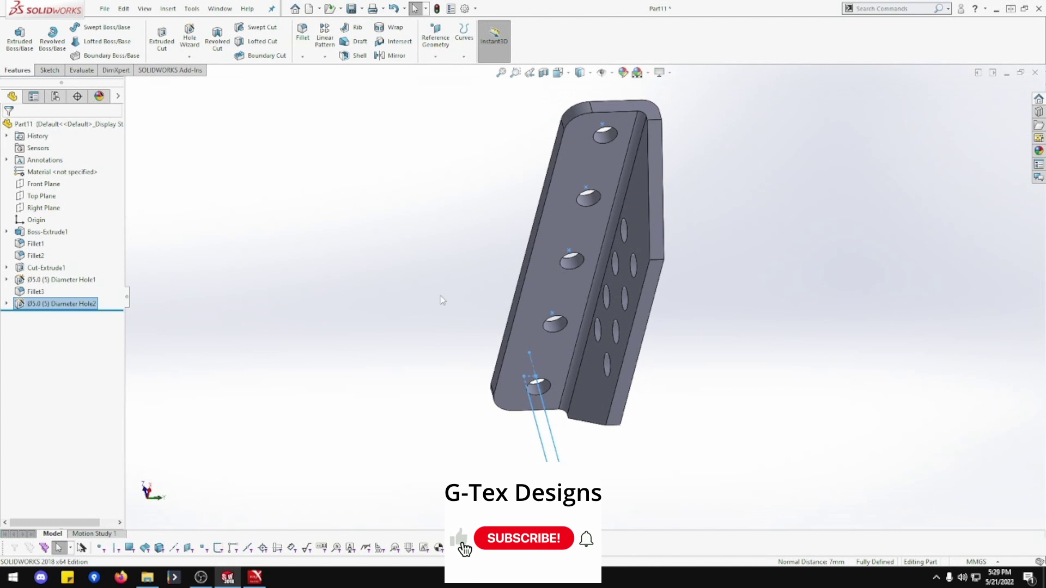
middle_drag(452, 305, 502, 309)
Step: Save the part as 1-09, replacing the existing file
key(ctrl+s)
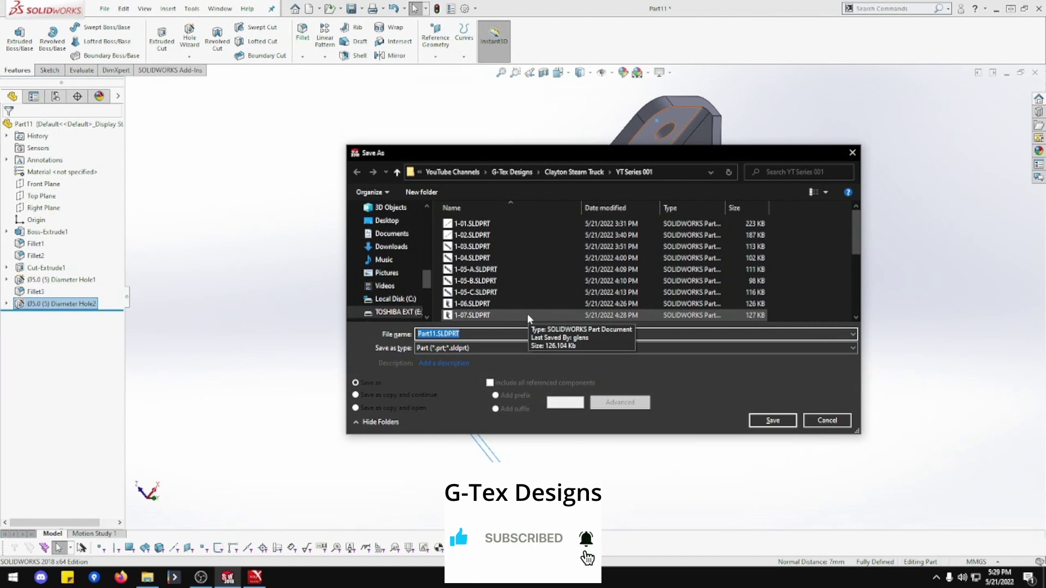
text(1-09)
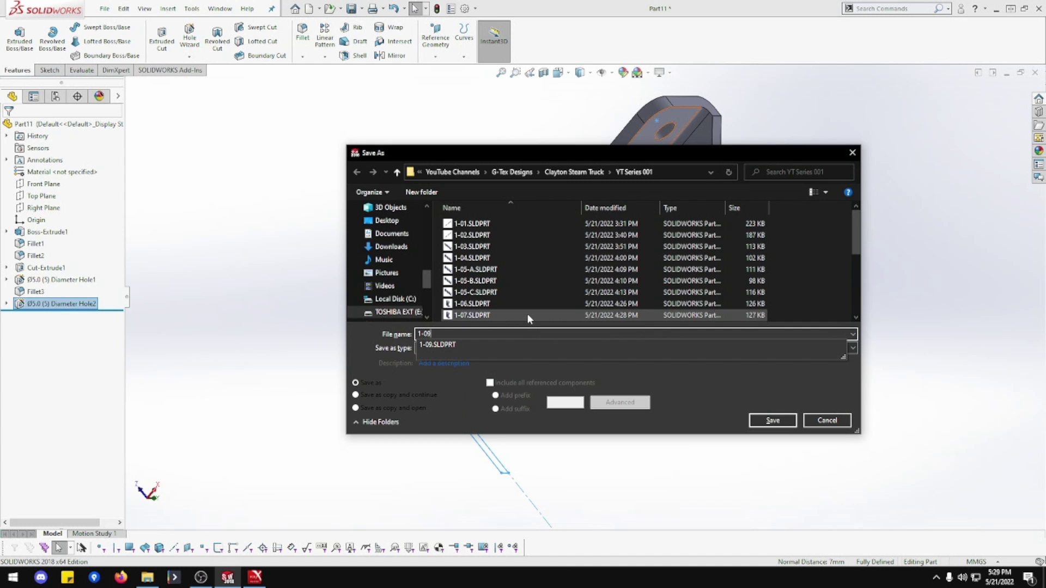
key(Return)
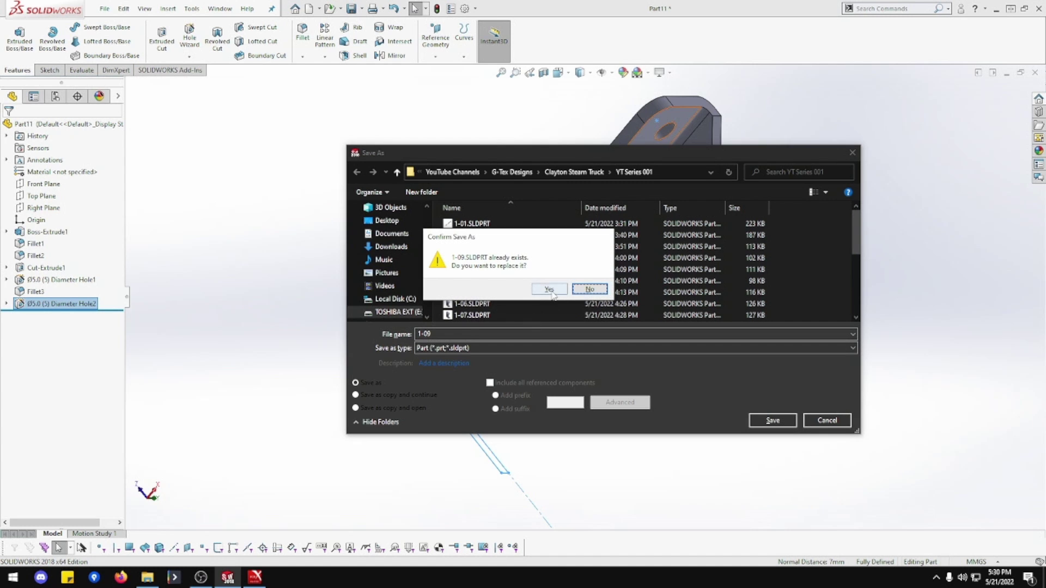
click(549, 289)
middle_drag(700, 367, 685, 390)
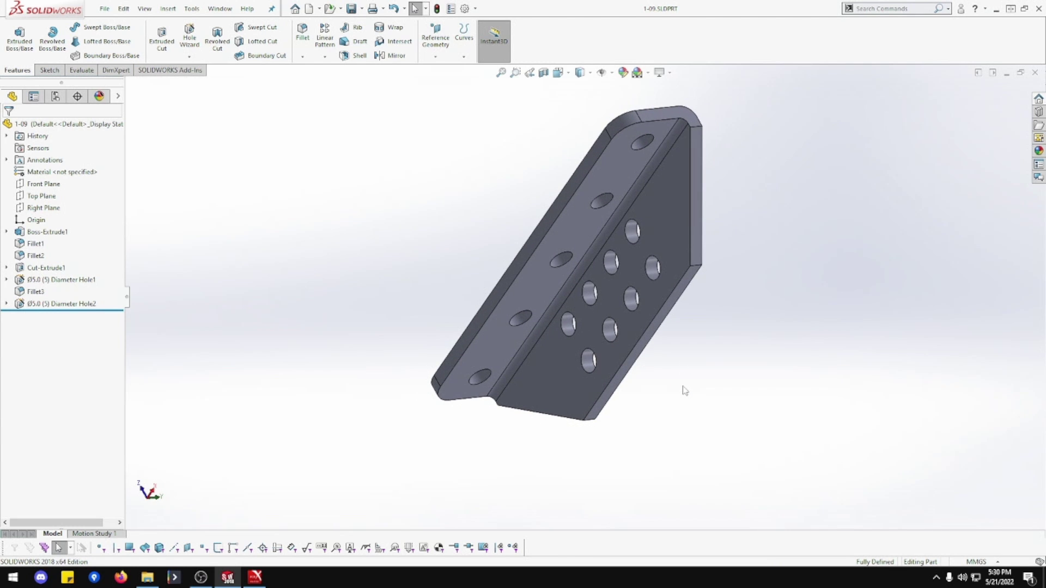
middle_drag(684, 392, 663, 372)
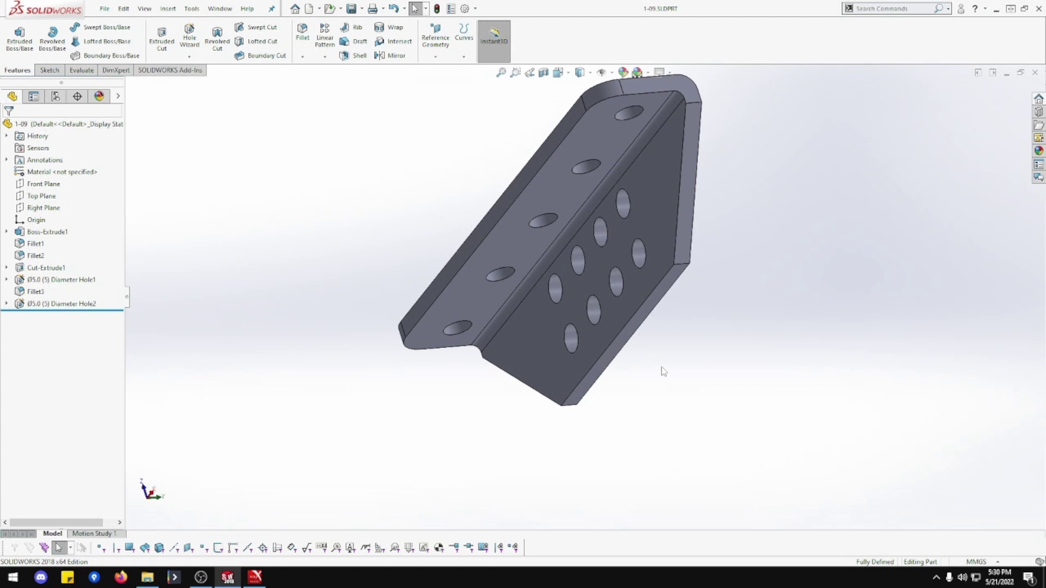